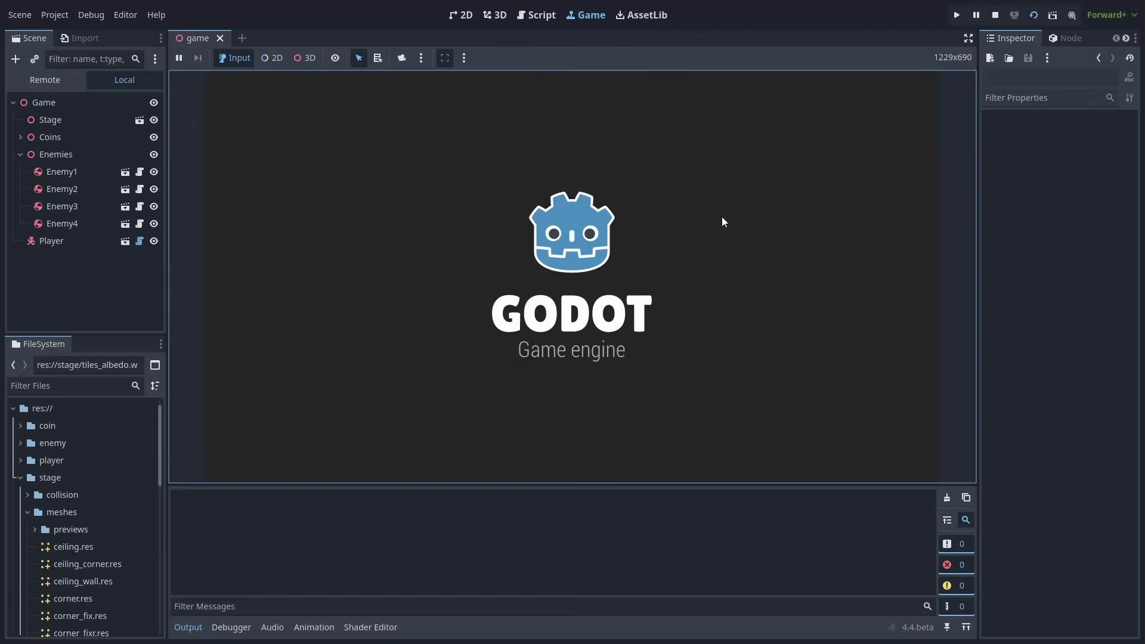
Step: Pick Coin1 from the overlapping nodes in the running game's 3D view and look through its properties
left_click(304, 58)
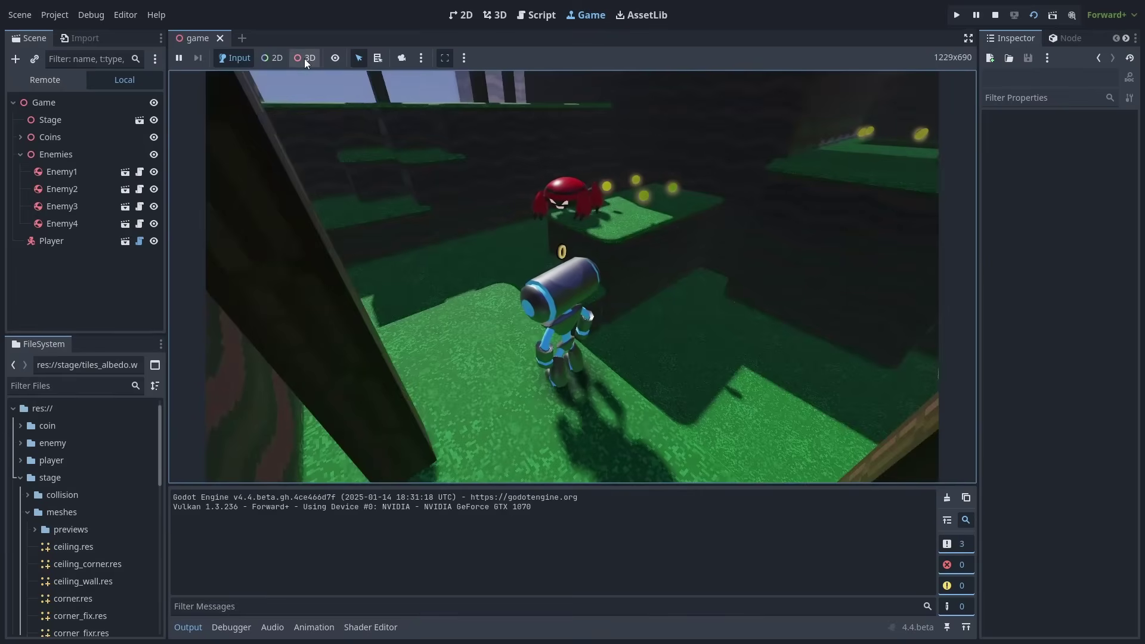
left_click(565, 191)
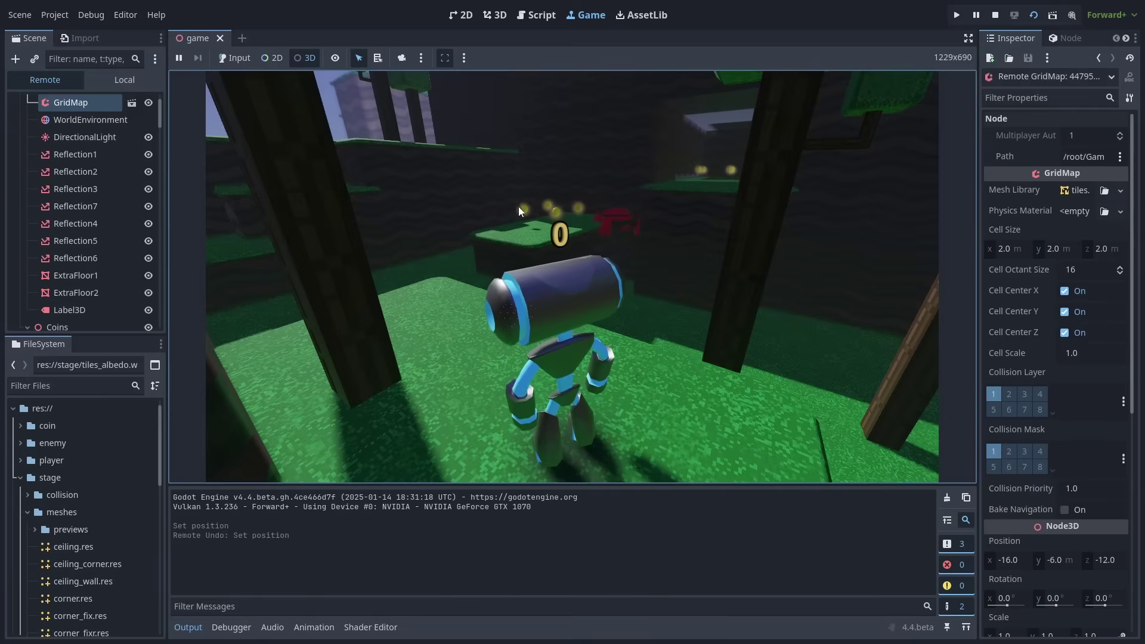
left_click(518, 210)
left_click(377, 58)
left_click(524, 212)
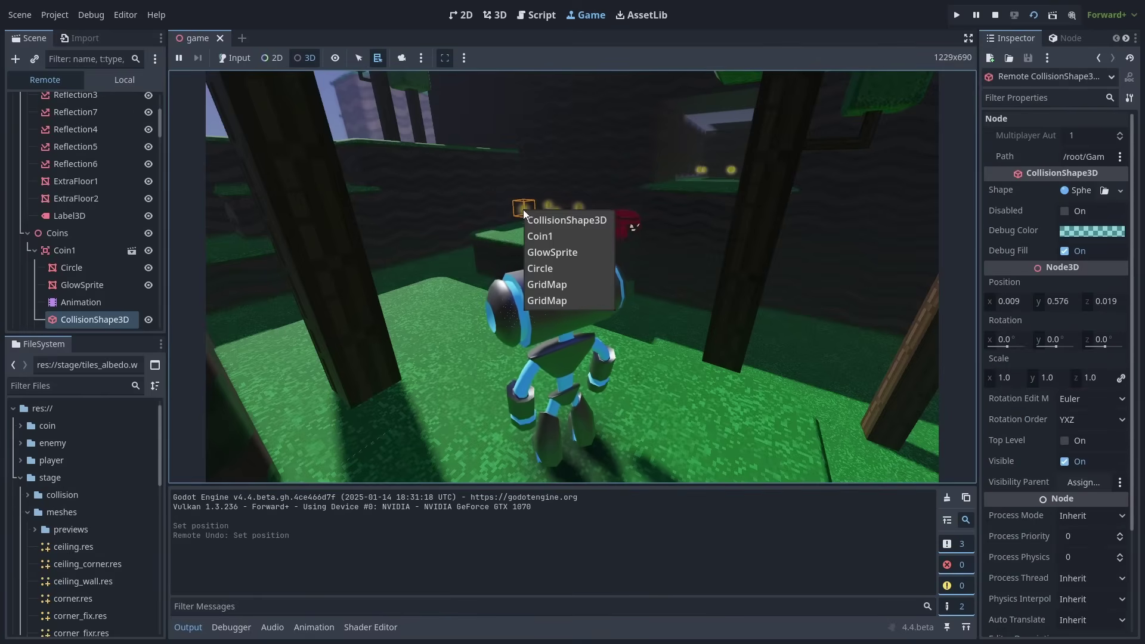
left_click(540, 236)
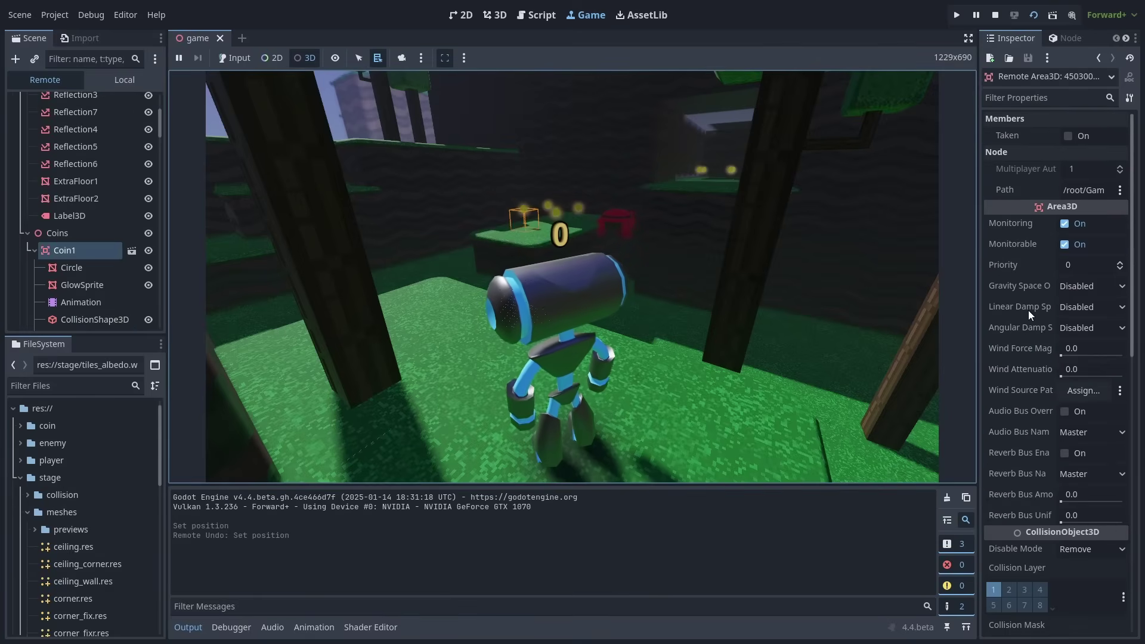
scroll(1029, 312, "down", 5)
mouse_move(1054, 451)
left_mouse_down()
mouse_move(1110, 450)
mouse_move(1062, 451)
left_mouse_up()
Step: Return the running game to input mode and make the player run and jump
left_click(232, 59)
key("w")
key("space")
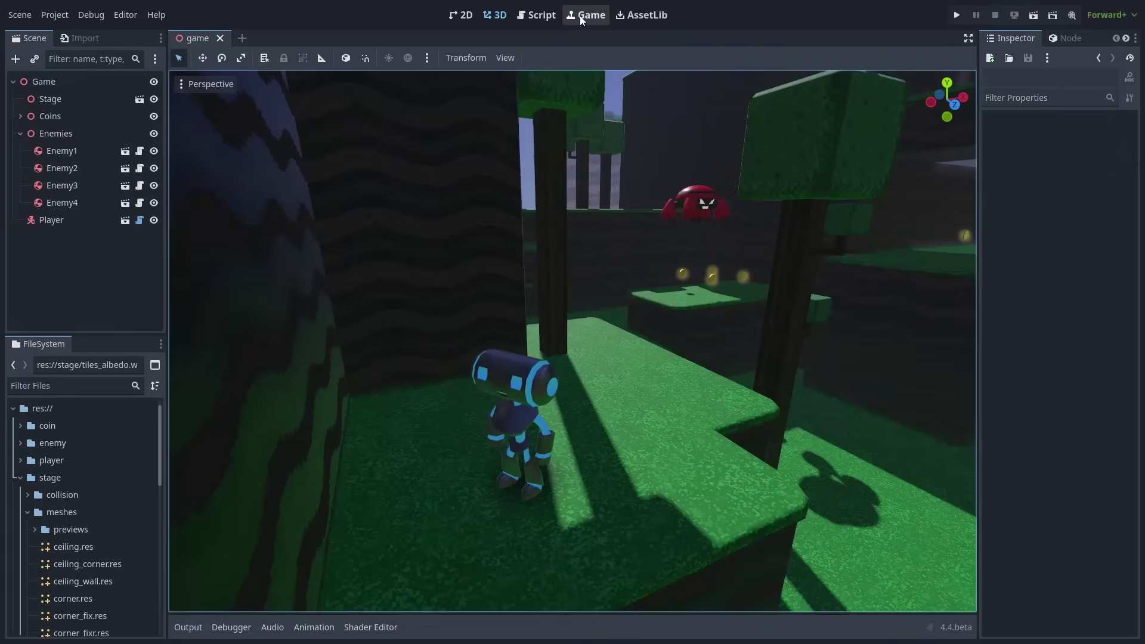
Step: Run the project with the Game workspace as a floating window and centre that window over the editor
left_click(583, 15)
left_click(464, 58)
left_click(498, 93)
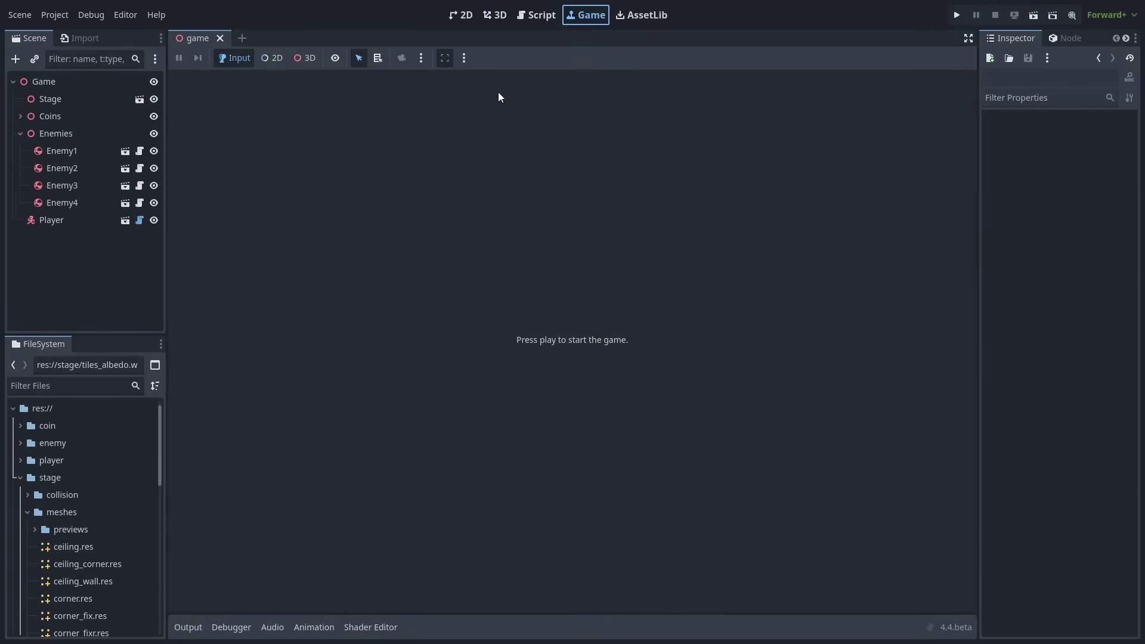
left_click(956, 16)
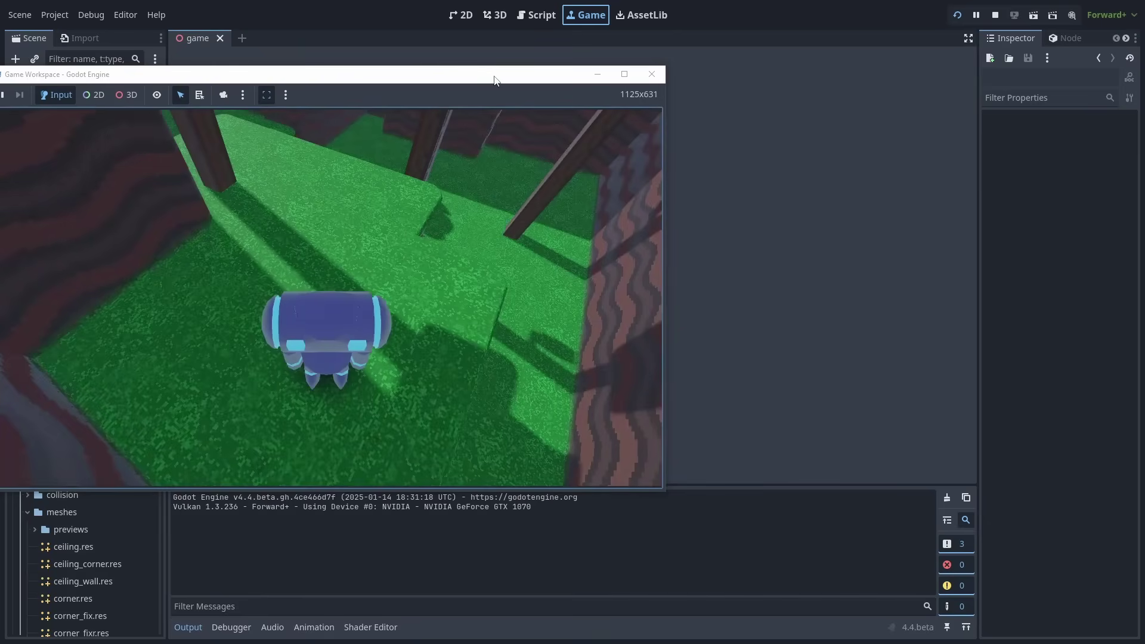
left_click_drag(445, 83, 634, 73)
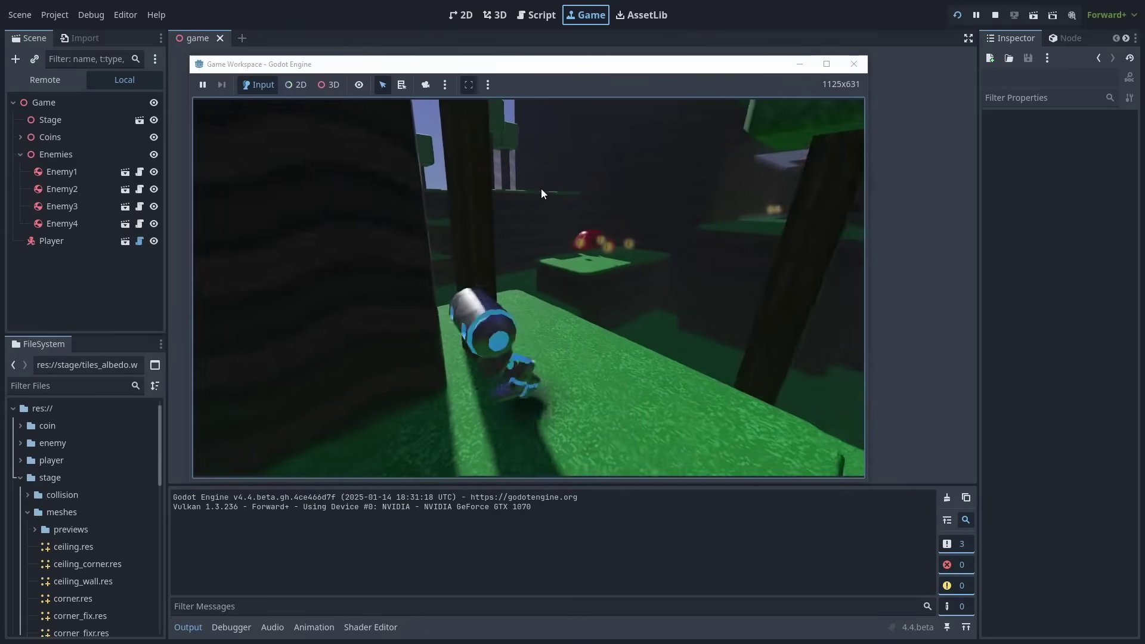
Step: Pause the running game and advance it frame by frame five times
left_click(203, 86)
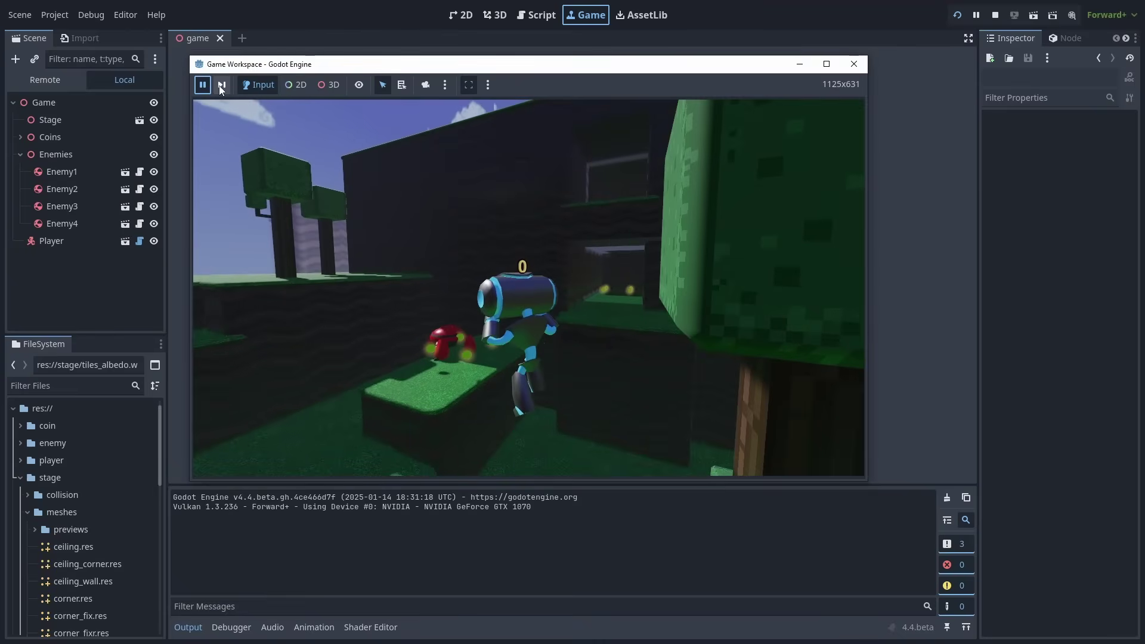
left_click(221, 87)
left_click(220, 86)
left_click(219, 86)
left_click(219, 86)
left_click(219, 86)
left_click(219, 86)
left_click(220, 86)
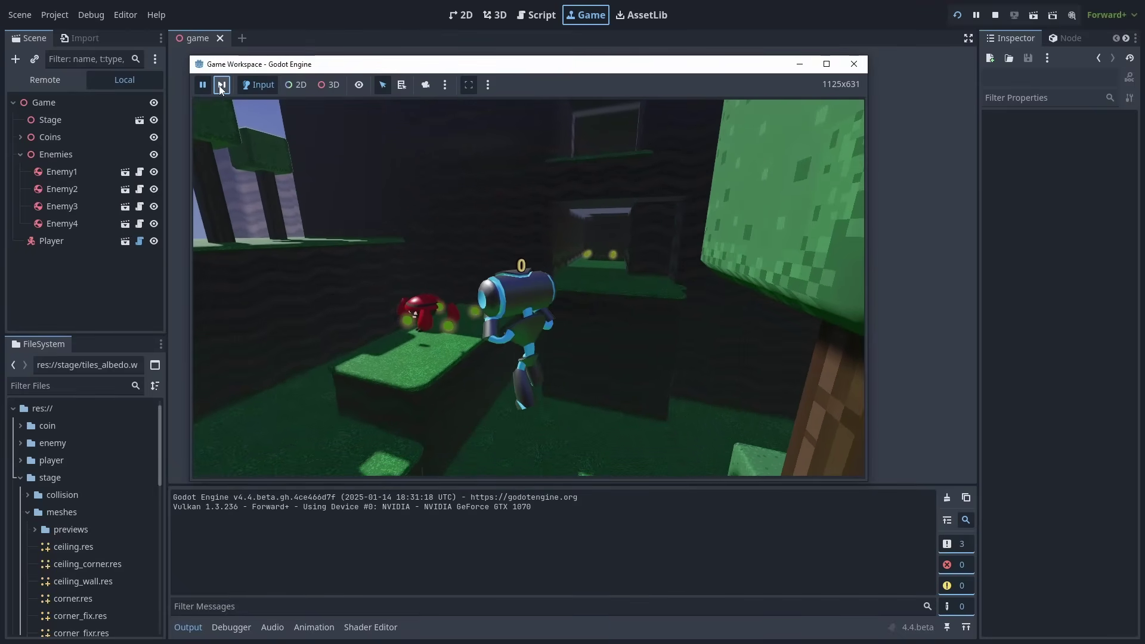
left_click(220, 86)
left_click(219, 86)
Step: Override the game camera to view the red enemy's platform from the opposite side, and resume play in input mode from there
left_click(412, 287)
left_click(427, 87)
left_click(473, 230)
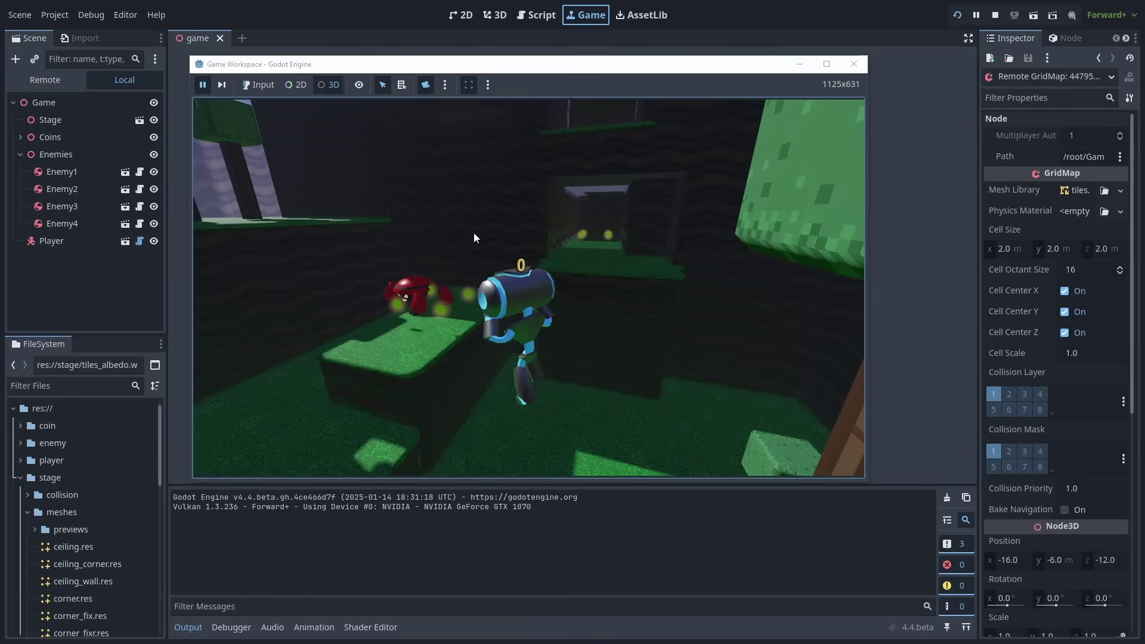
key("a")
right_click_drag(474, 232, 668, 256)
key("a")
key("q")
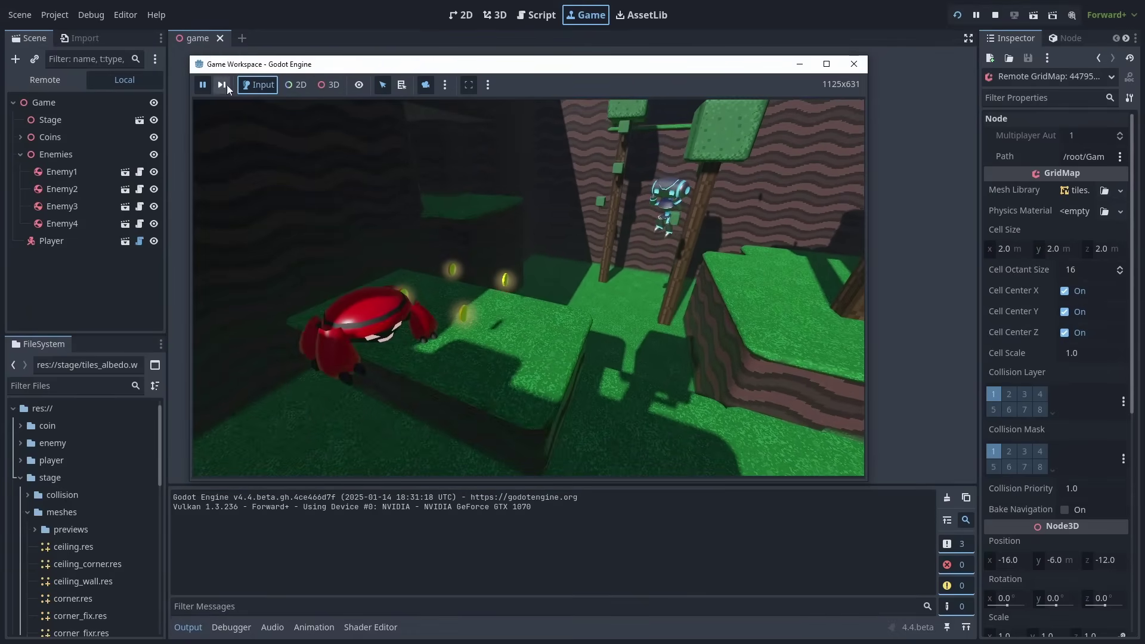
left_click(203, 85)
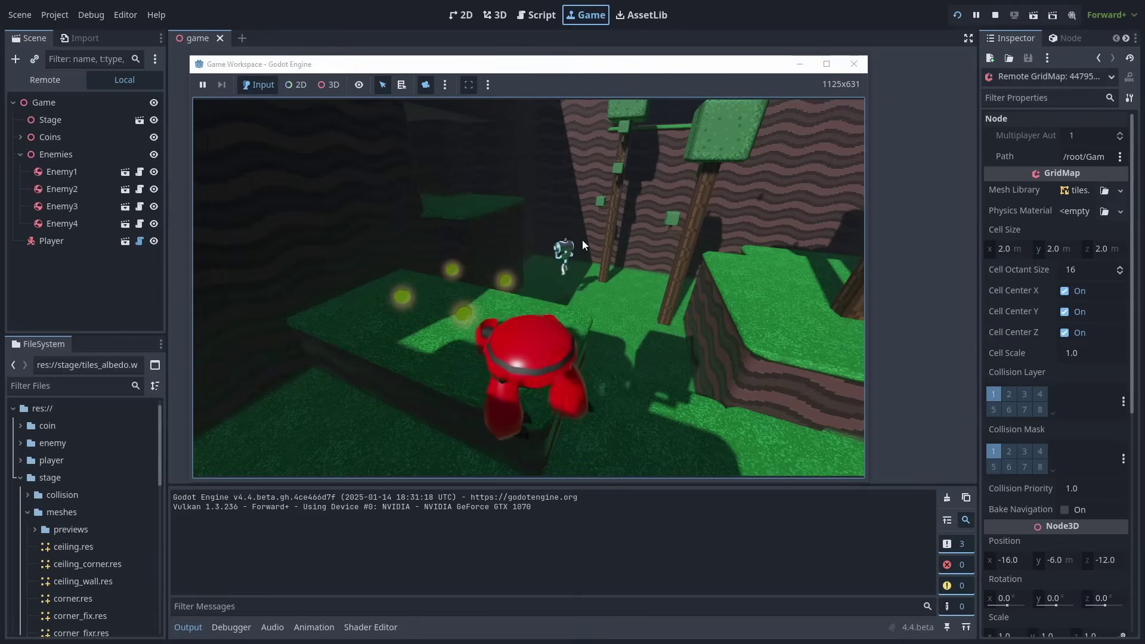
key("space")
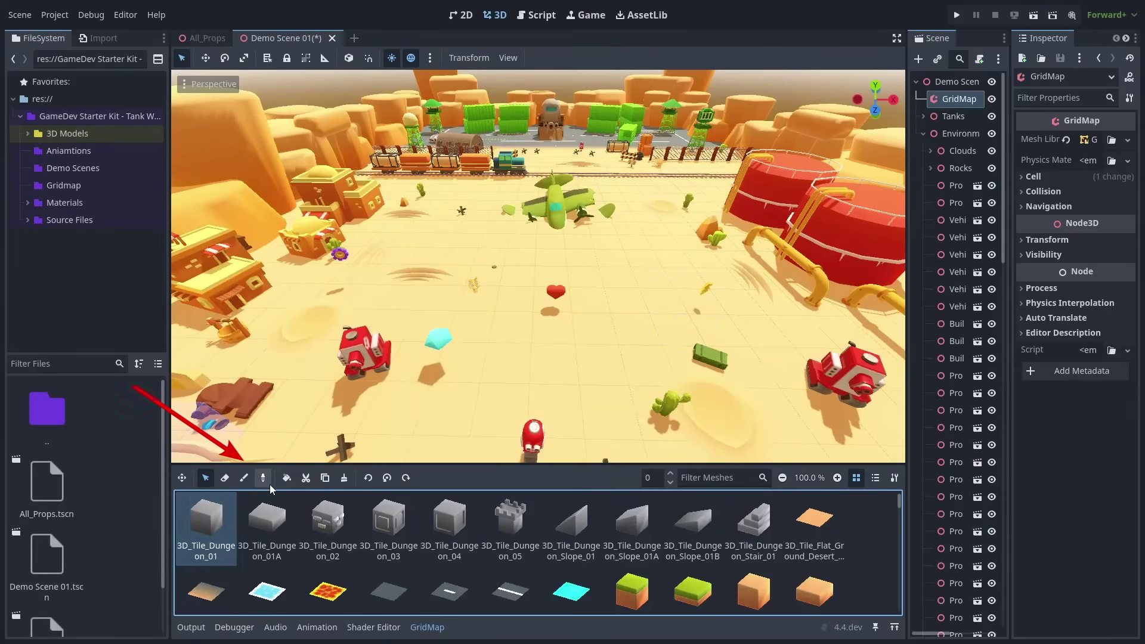
Step: Paint a U-shape of 3D_Tile_Dungeon_01 blocks on the desert floor and top its two back corners with 3D_Tile_Dungeon_05 battlements
left_click(244, 477)
left_click(523, 286)
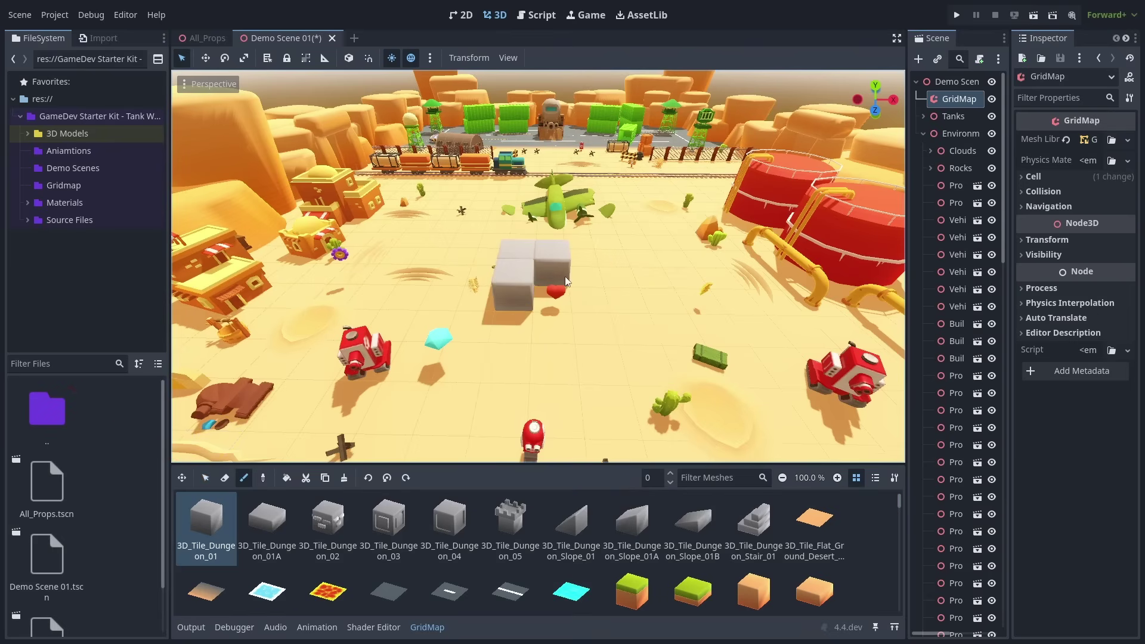
left_click(510, 522)
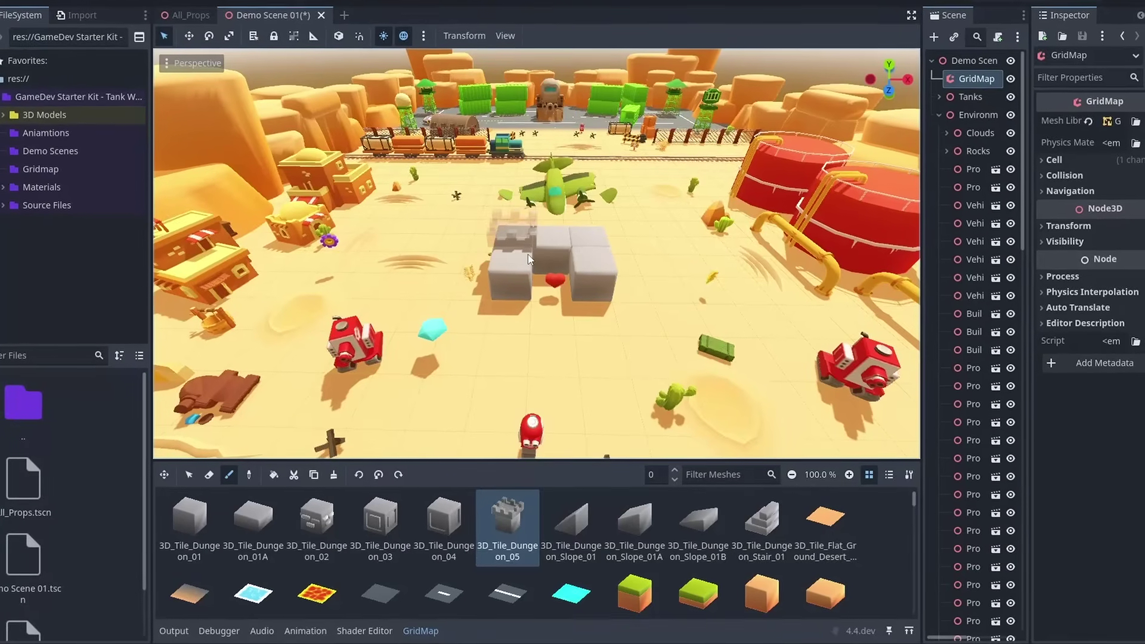
left_click(527, 254)
left_click(590, 251)
Step: Place four 3D_Tile_Dungeon_Slope_01 pieces, rotated to face outward, on the outer sides and fronts of the two front blocks
left_click(571, 519)
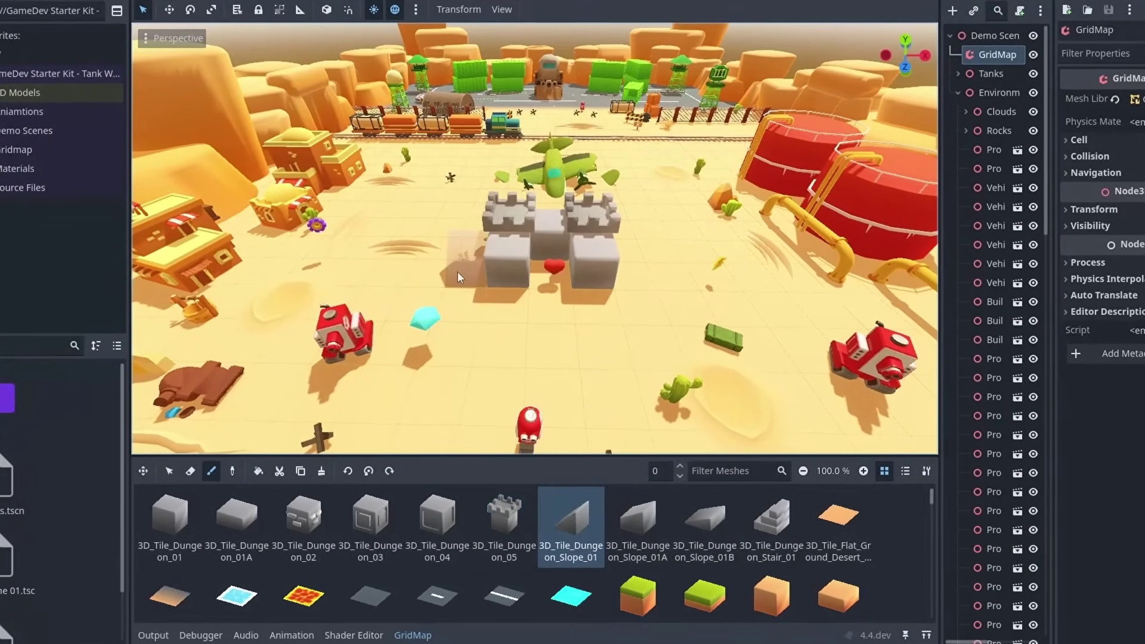
key("s")
left_click(460, 268)
key("s")
key("s")
key("s")
left_click(516, 302)
left_click(615, 301)
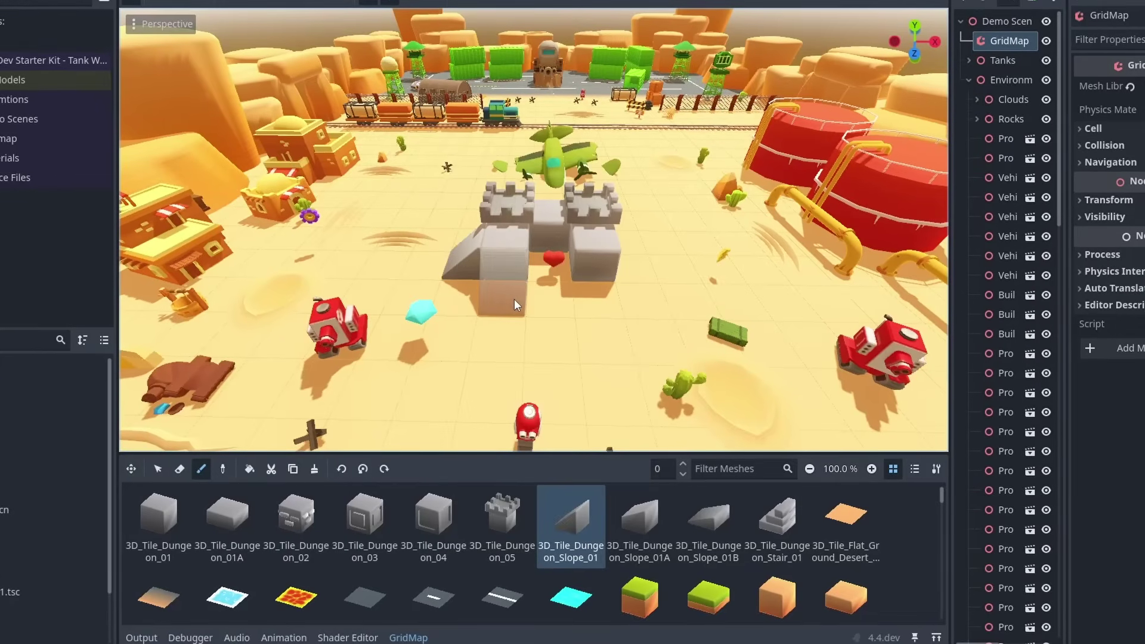
left_click(643, 267)
Step: Move the whole fortress one row back and place rotated duplicates of it on both sides of the foreground
key("q")
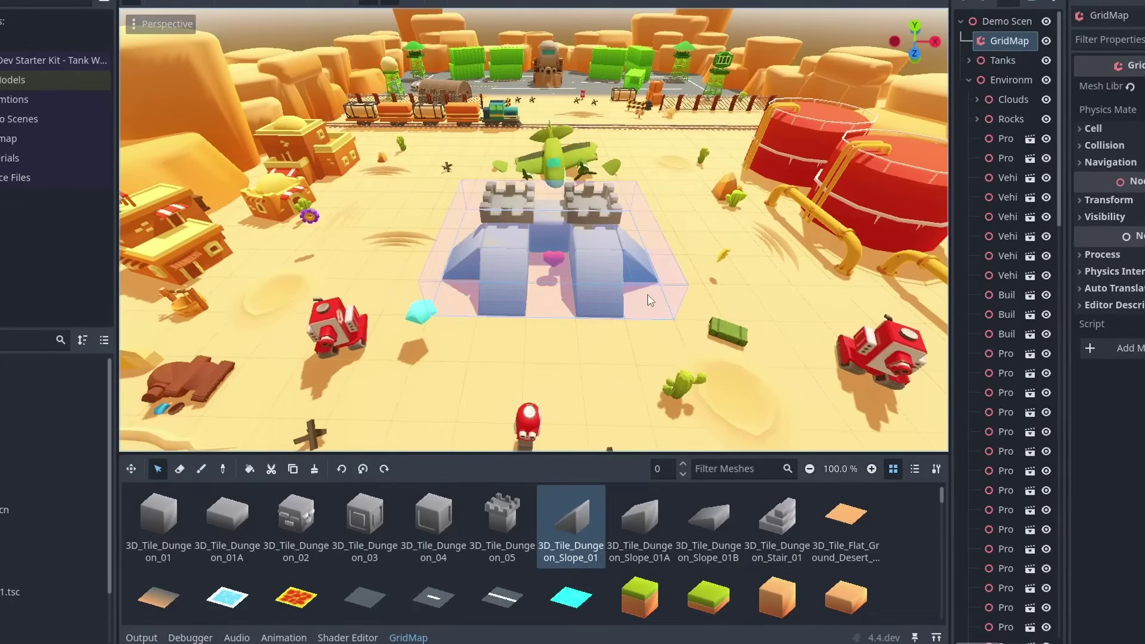
key("x")
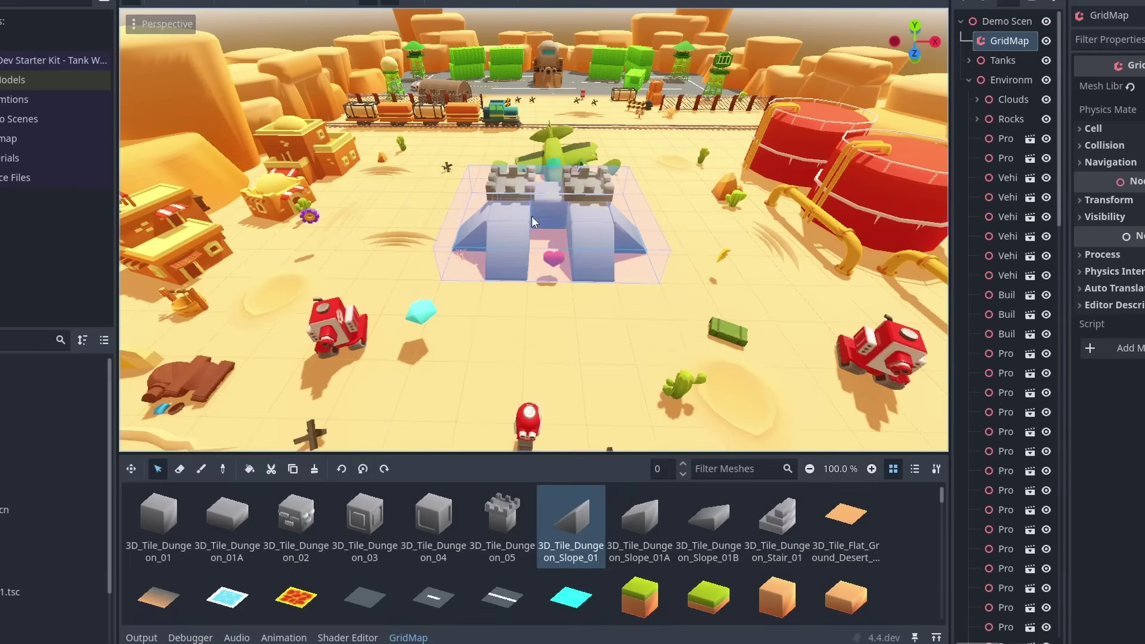
left_click(293, 470)
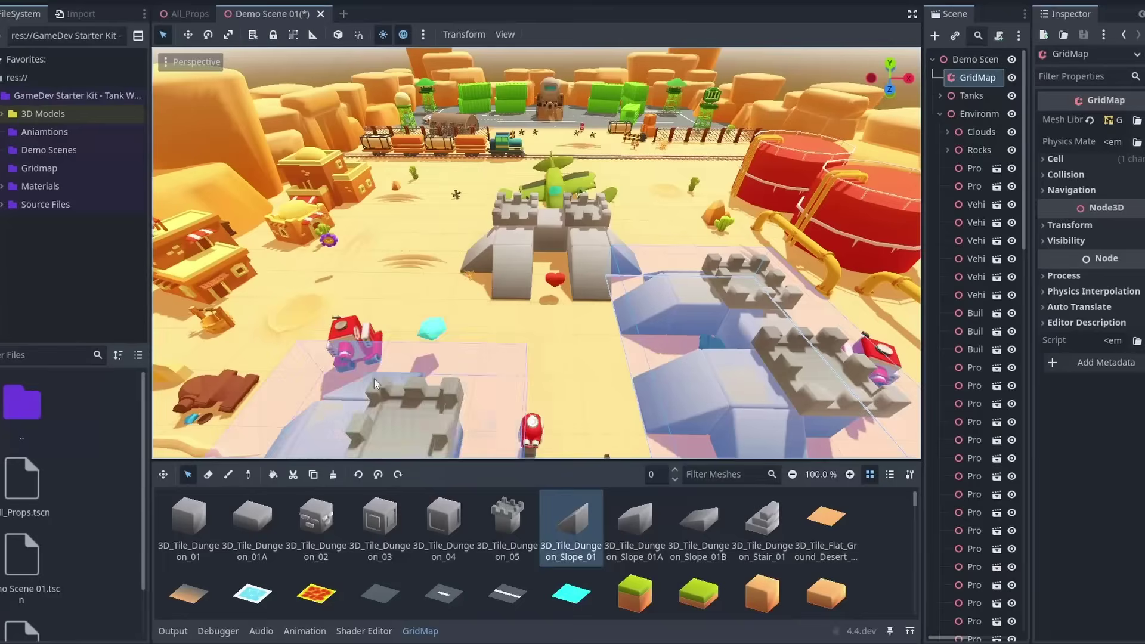
key("s")
key("s")
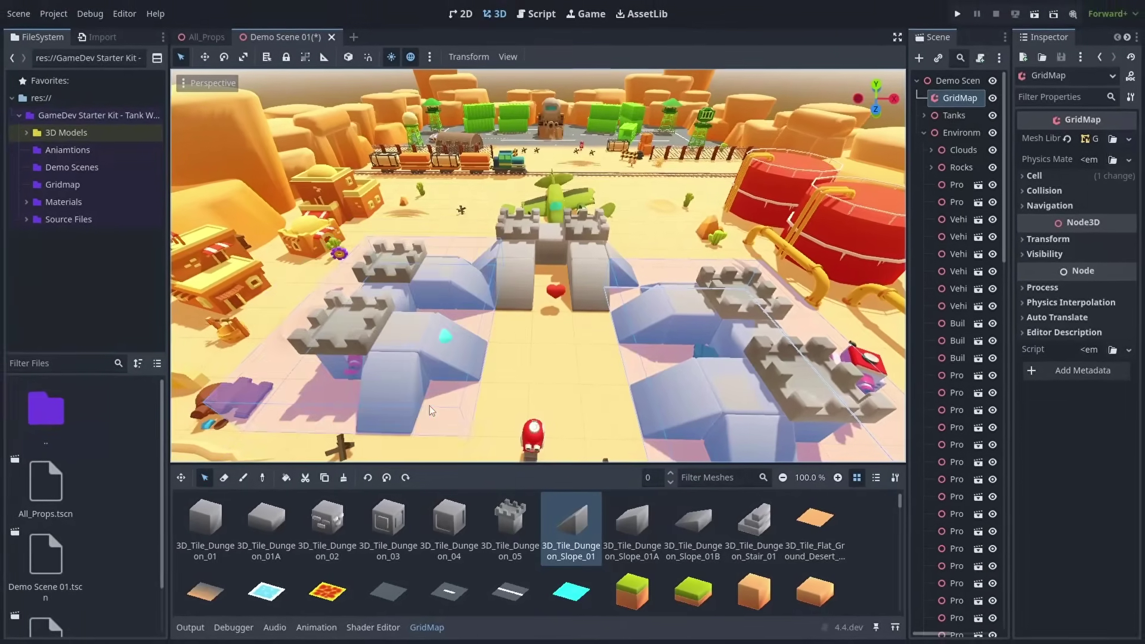
left_click(422, 399)
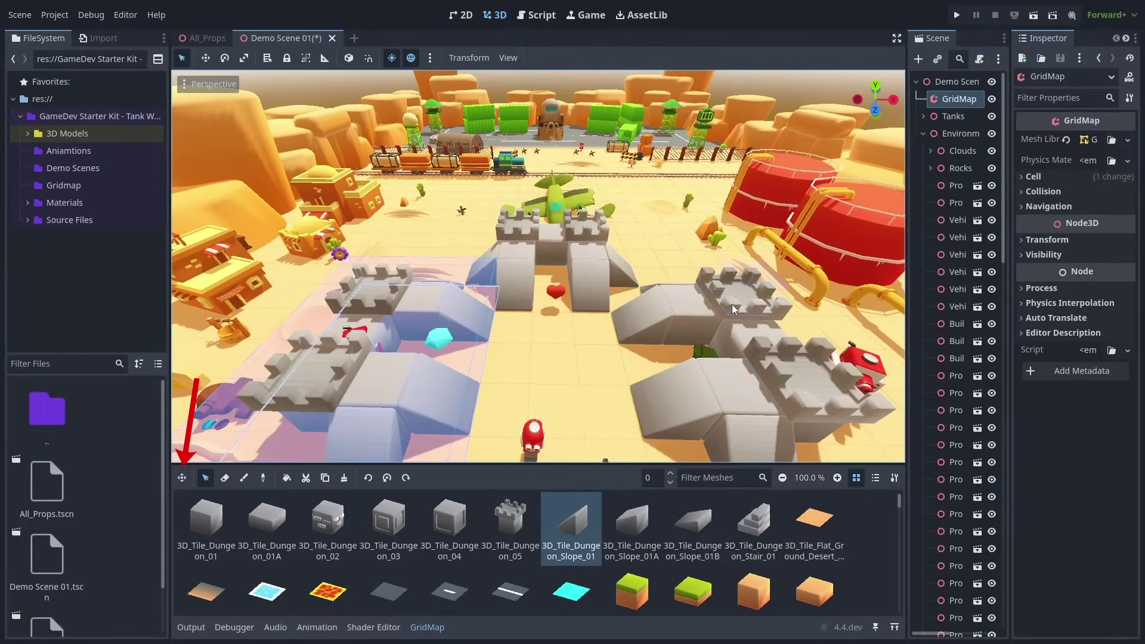
key("Escape")
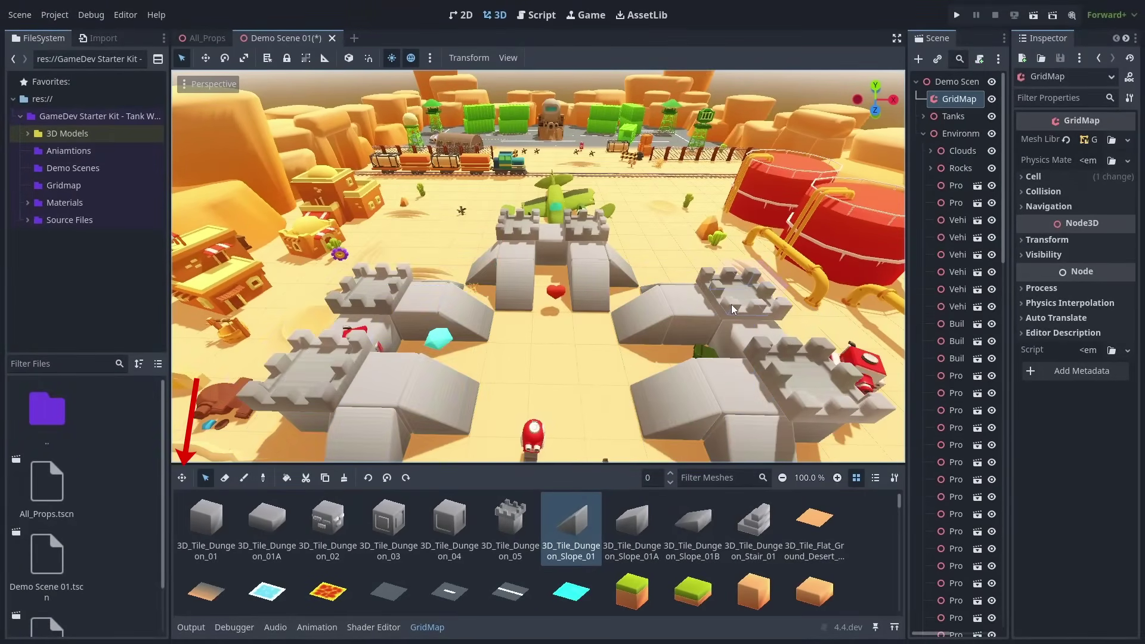
Step: Paint a row of Plant_Coconut_Plam_01 palms across the sand in front of the fortresses
left_click(184, 479)
right_click_drag(587, 323, 533, 360)
key("s")
left_click(244, 478)
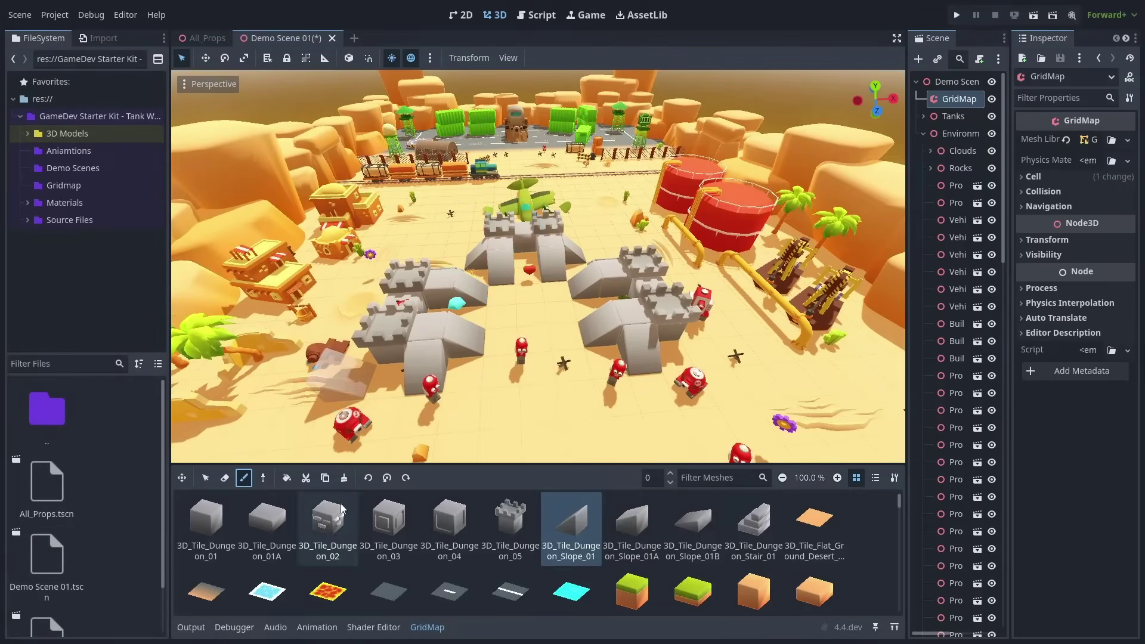
scroll(621, 529, "down", 10)
left_click(621, 529)
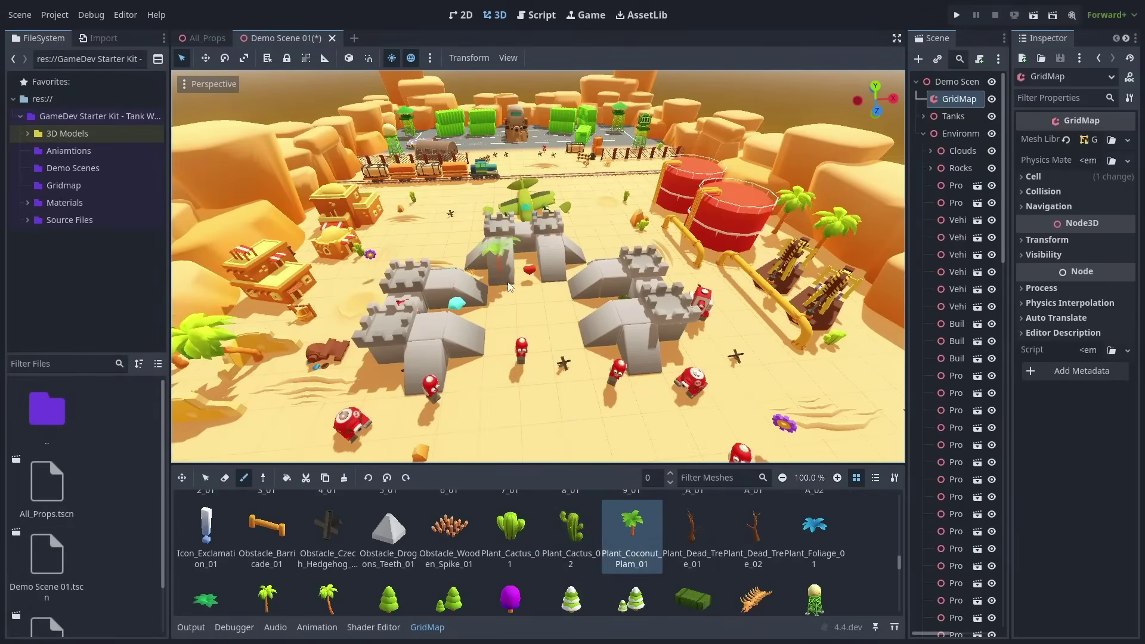
left_click_drag(510, 381, 695, 381)
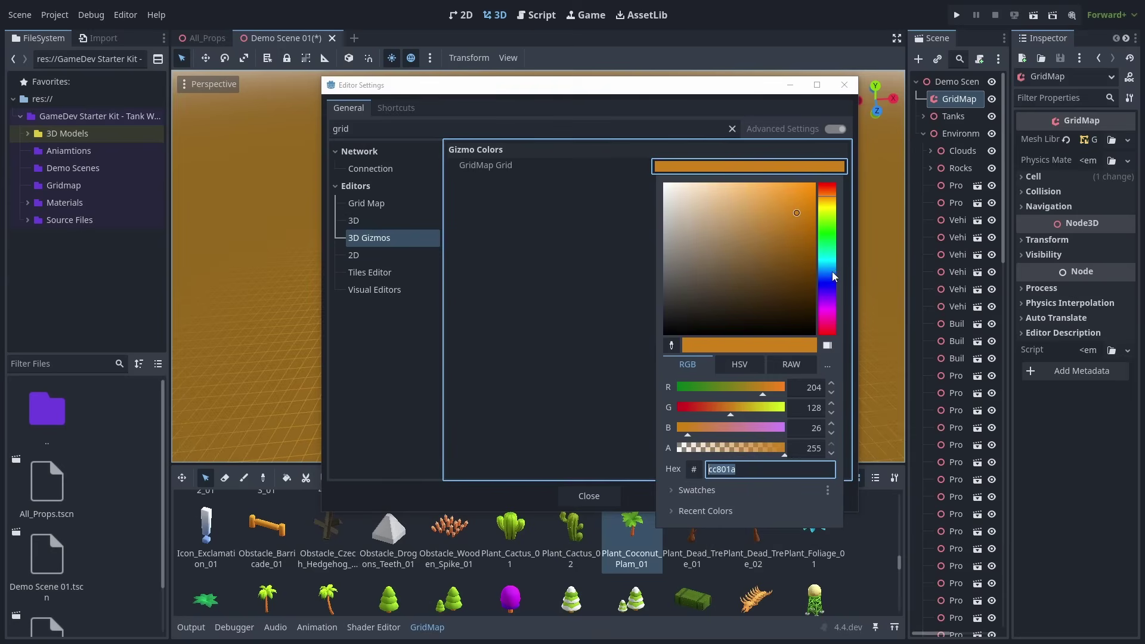
Step: Give the GridMap Grid gizmo colour a blue hue and close the editor settings
left_click(834, 276)
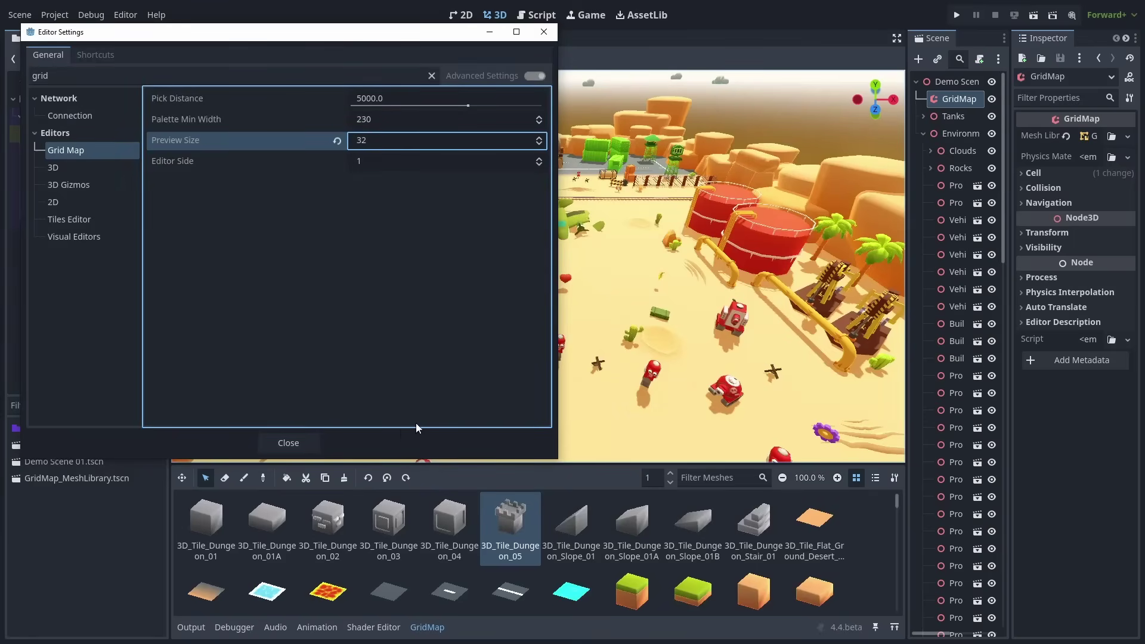
left_click(304, 442)
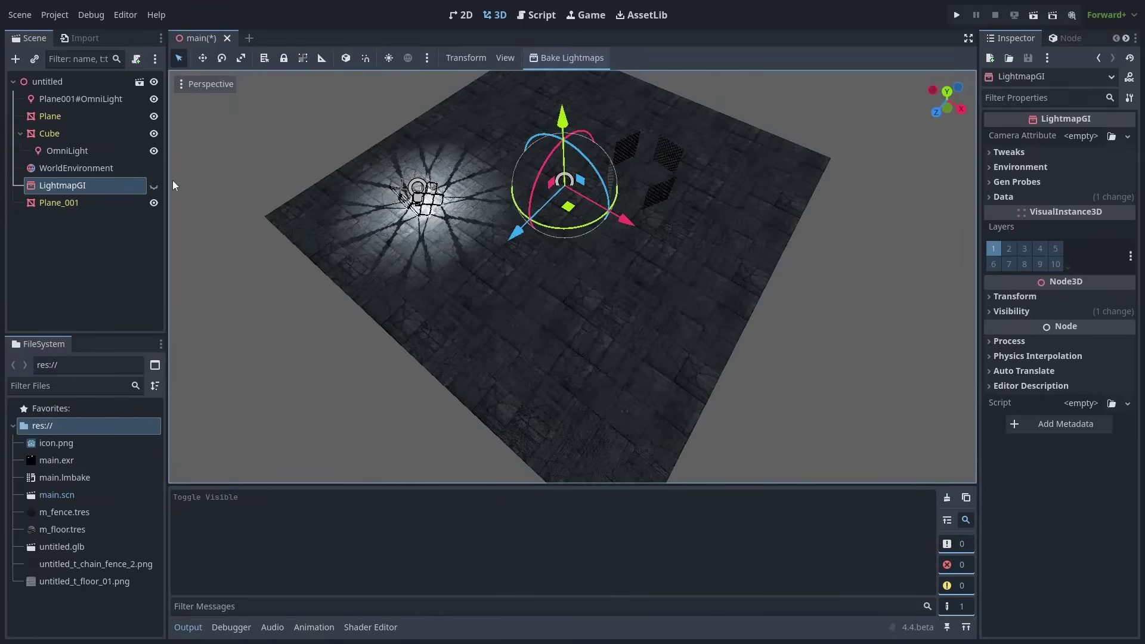
Step: Make the LightmapGI node visible and bake the scene's lightmaps
left_click(154, 186)
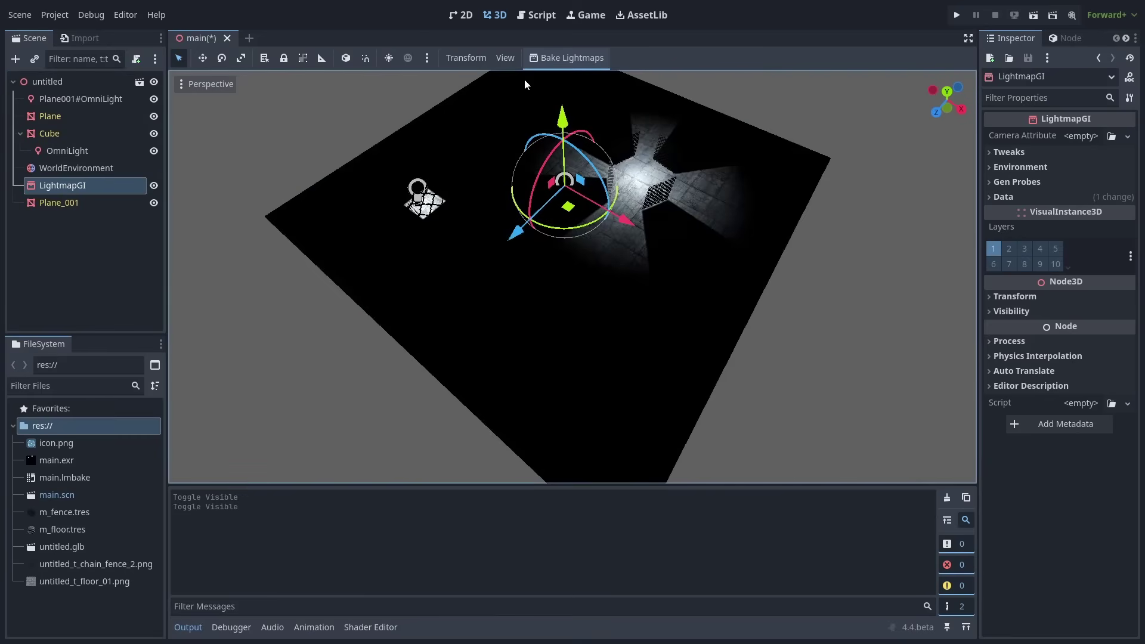
left_click(550, 60)
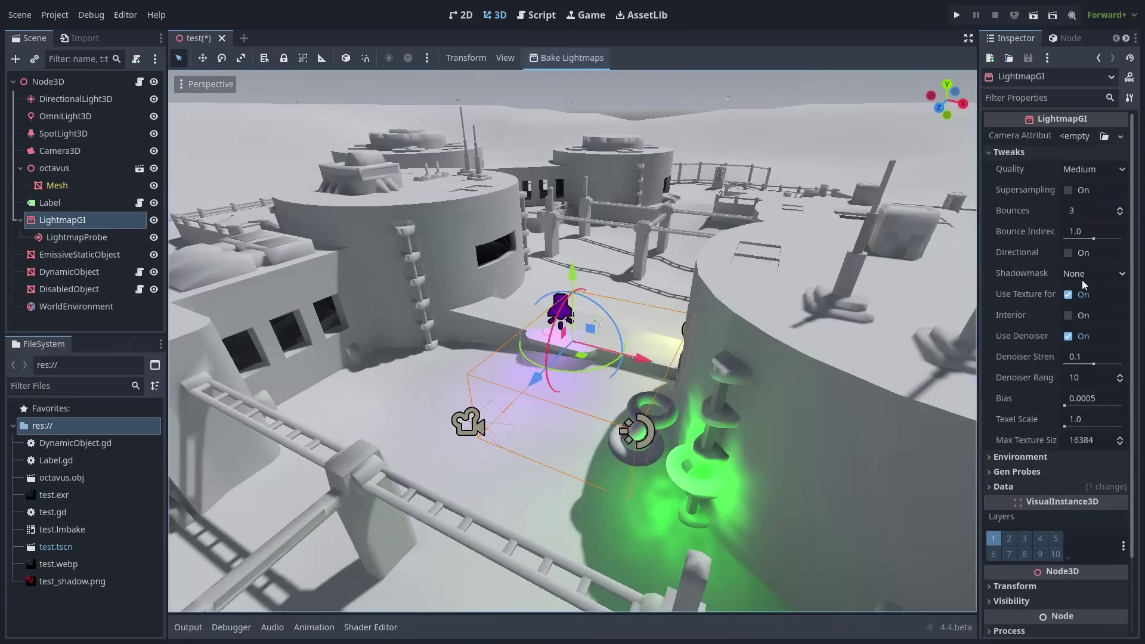
Step: Set the LightmapGI node's shadowmask mode to Replace and bake the lightmaps
left_click(1084, 276)
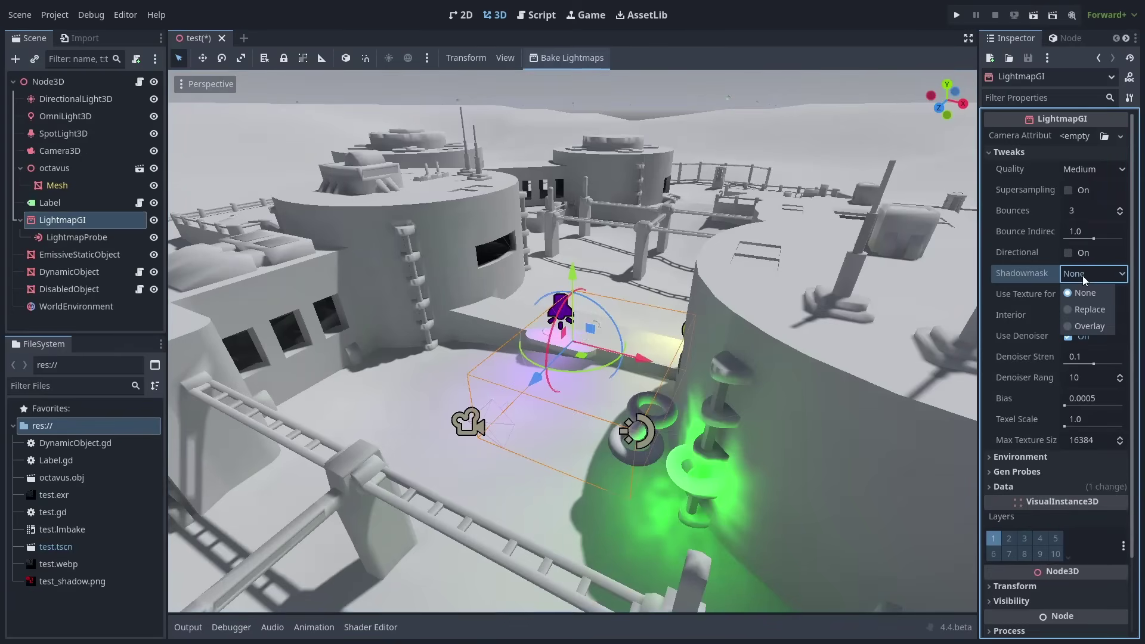
left_click(1084, 331)
left_click(596, 67)
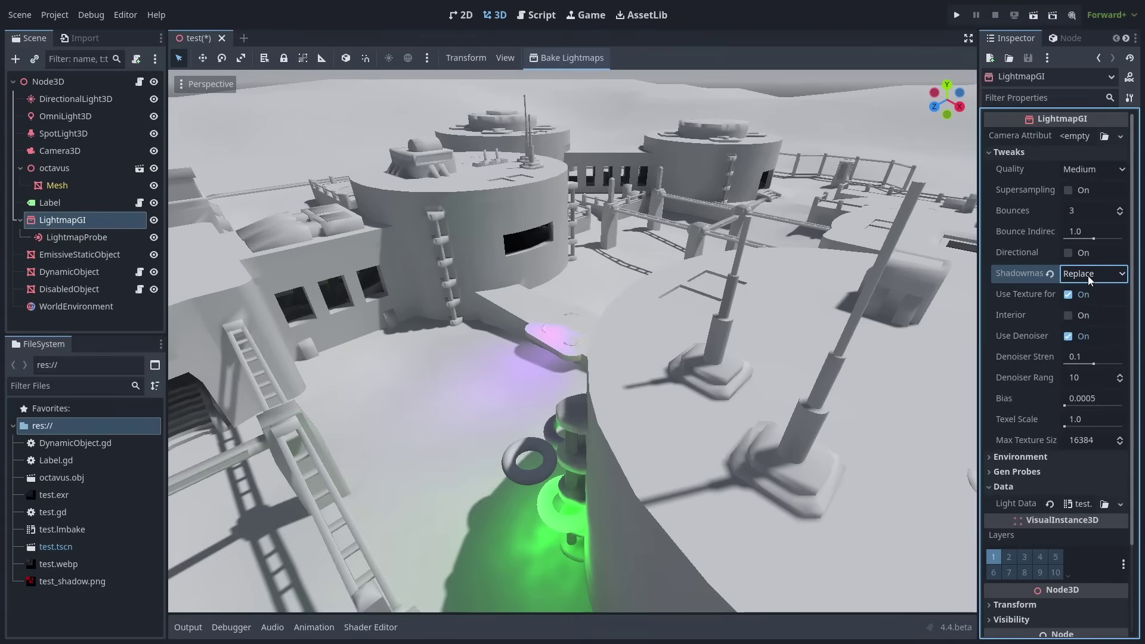
Step: Compare the shadows by setting the LightmapGI shadowmask mode to Overlay and back to Replace
left_click(1087, 275)
left_click(1085, 330)
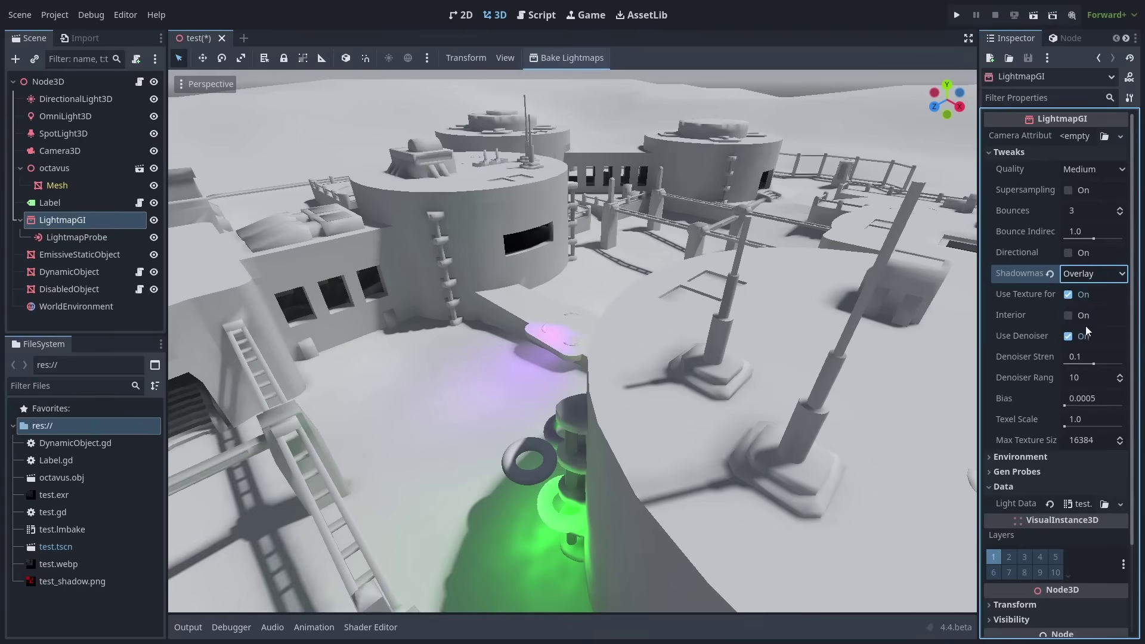
left_click(1089, 278)
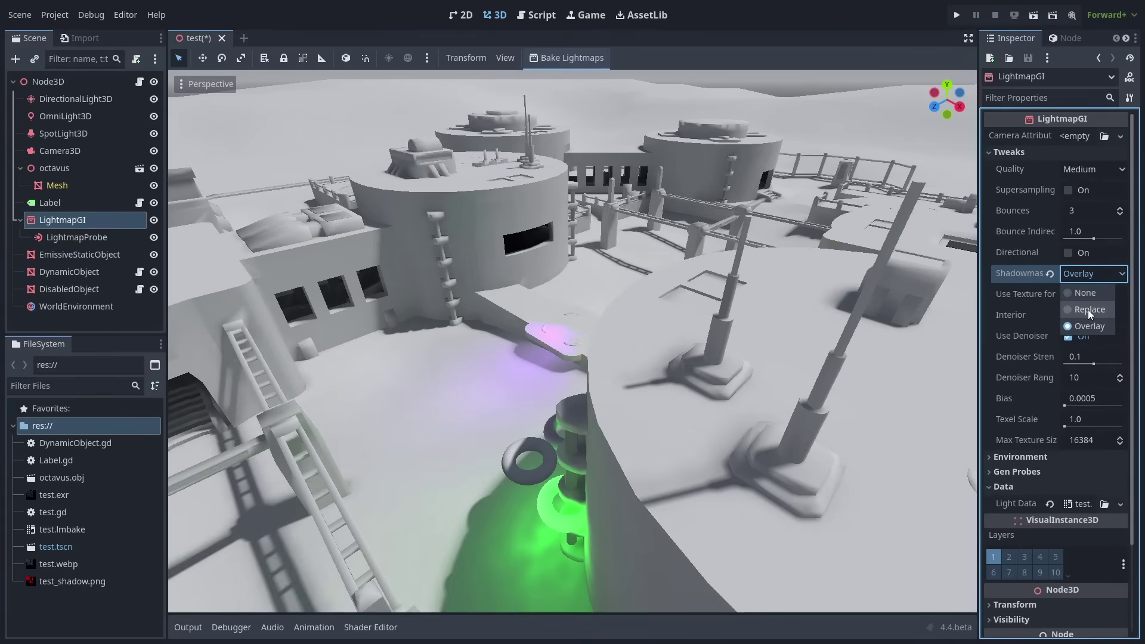
left_click(1088, 310)
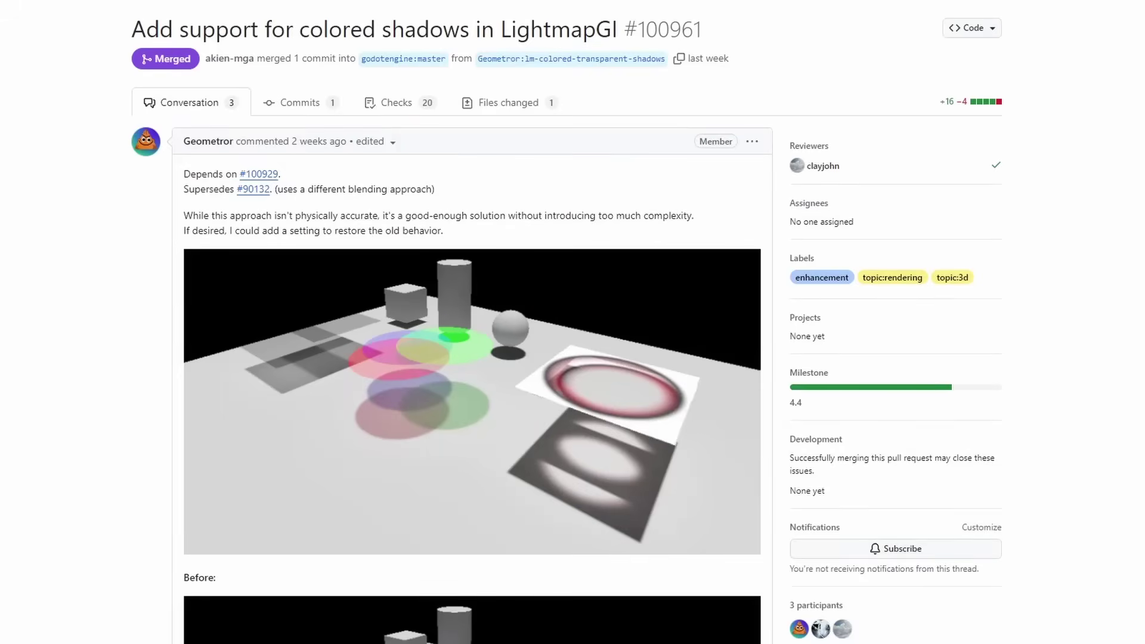
scroll(471, 357, "down", 2)
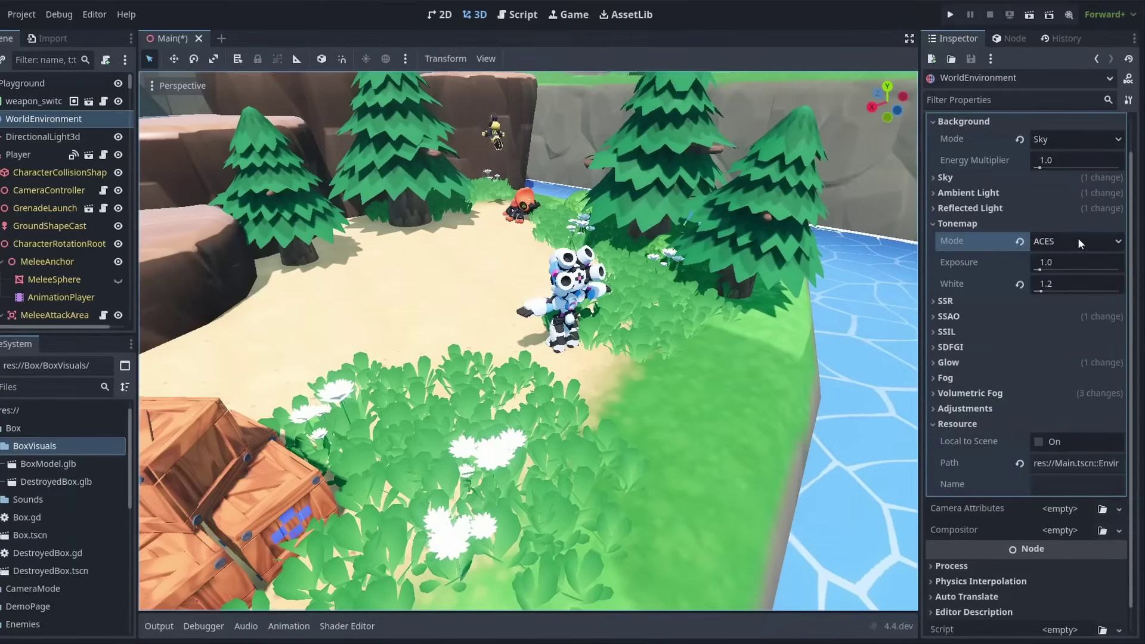
Step: Set the WorldEnvironment's tonemap mode to AgX and try out its exposure
left_click(1080, 240)
left_click(1055, 330)
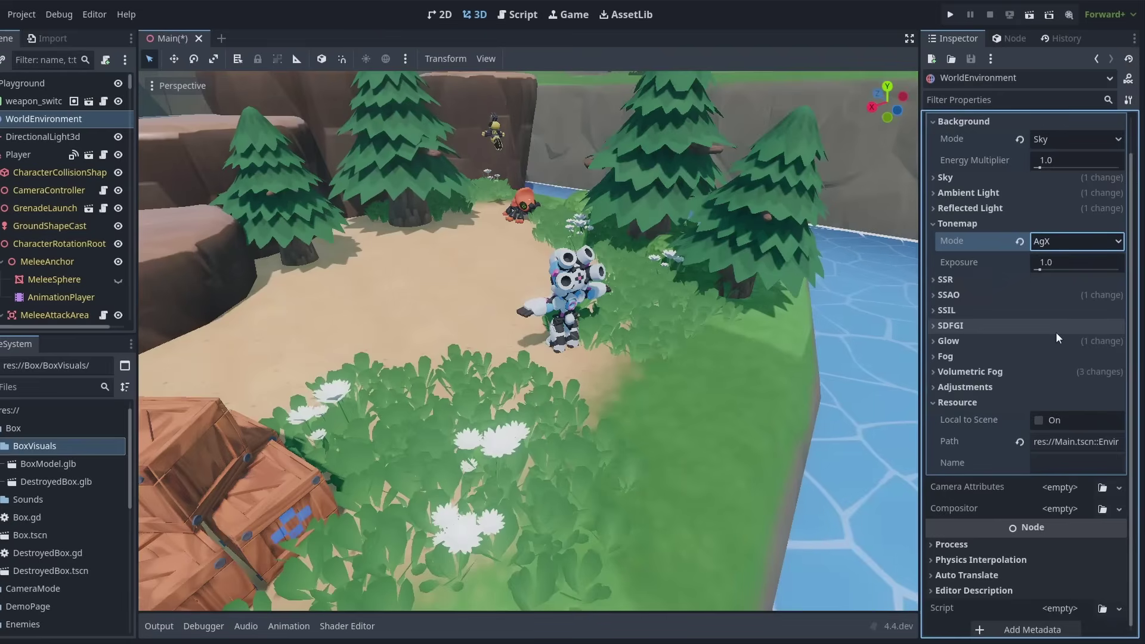
mouse_move(1049, 263)
left_mouse_down()
mouse_move(1116, 262)
mouse_move(1043, 262)
left_mouse_up()
middle_click_drag(539, 274, 790, 250)
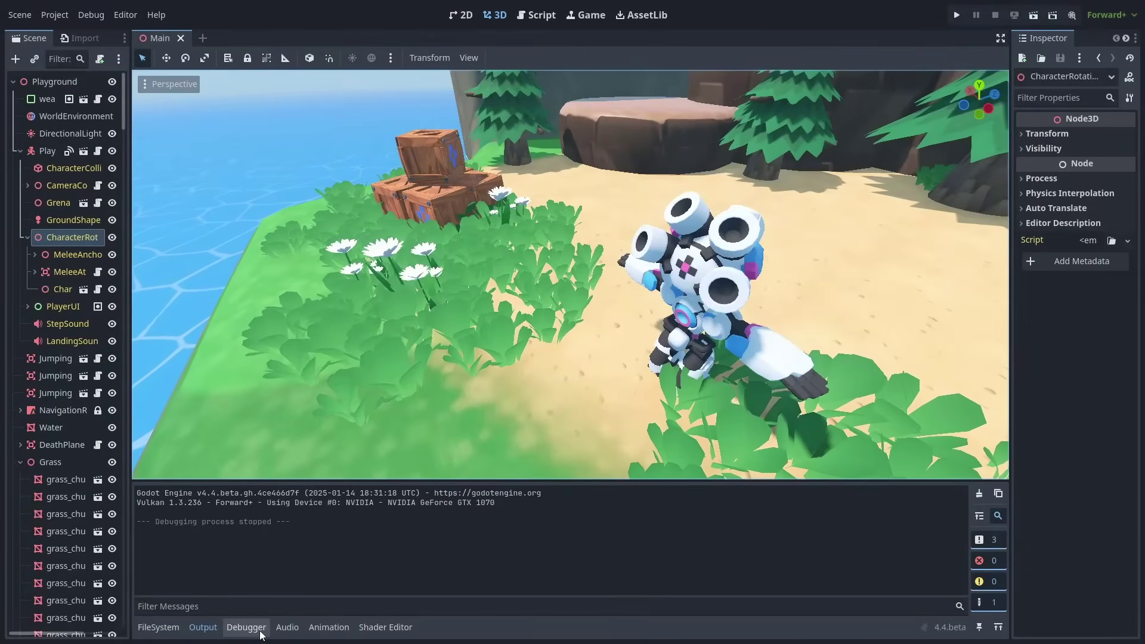
Step: Enable automatic starting for both the Profiler and the Visual Profiler in the debugger
left_click(258, 629)
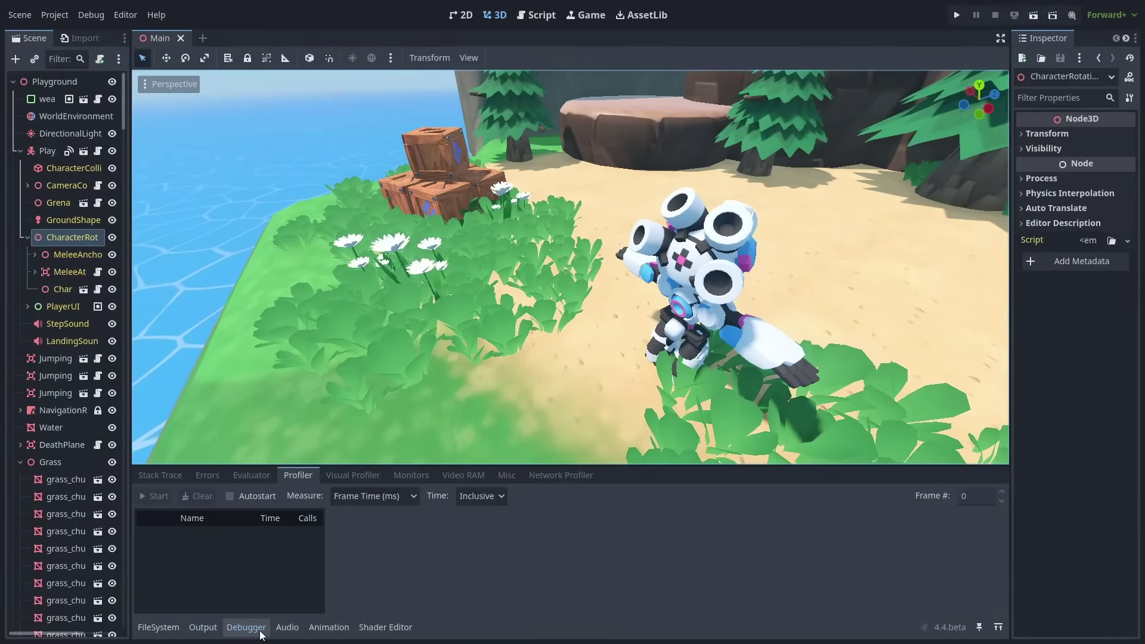
left_click(336, 477)
left_click(266, 497)
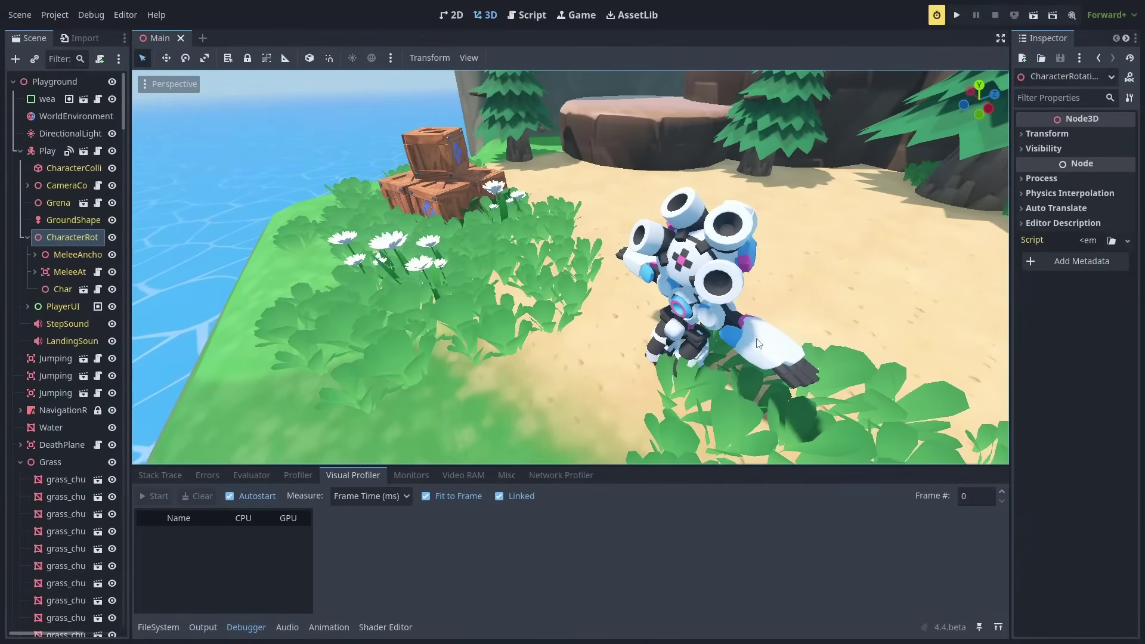
Step: Run the project and show the debugger's Visual Profiler with a taller graph area
left_click(956, 15)
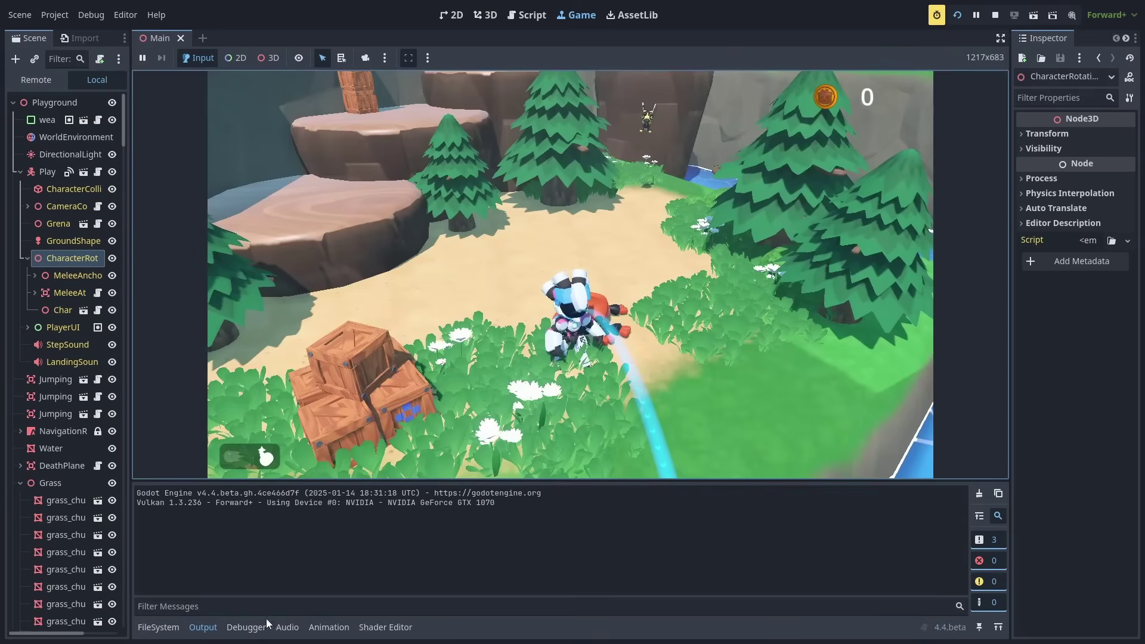
left_click(246, 628)
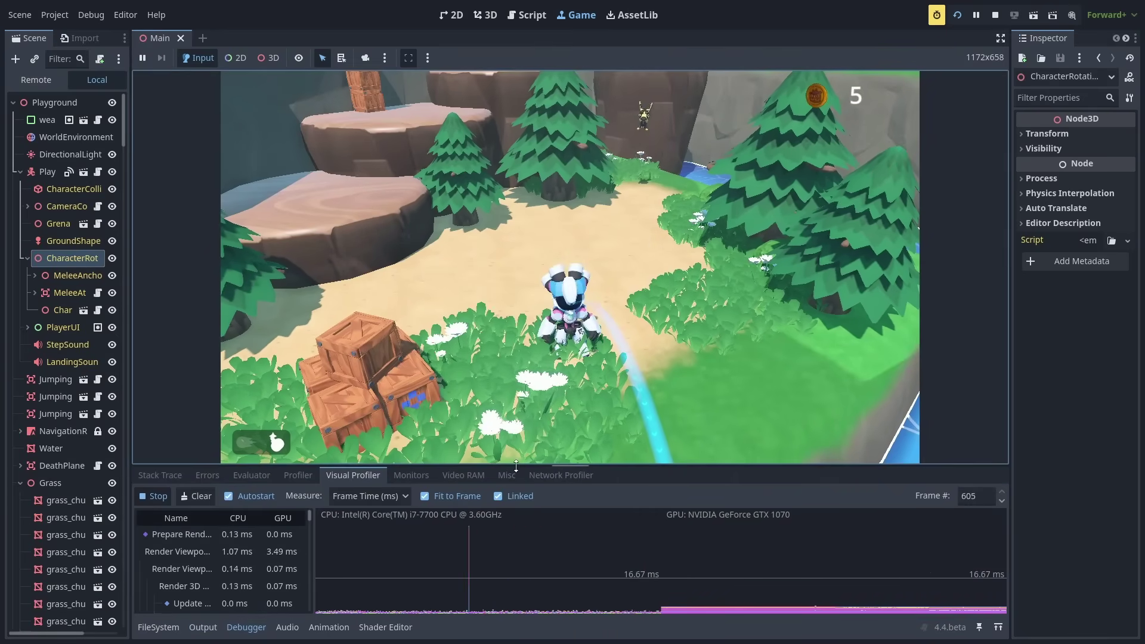
left_click_drag(516, 464, 529, 378)
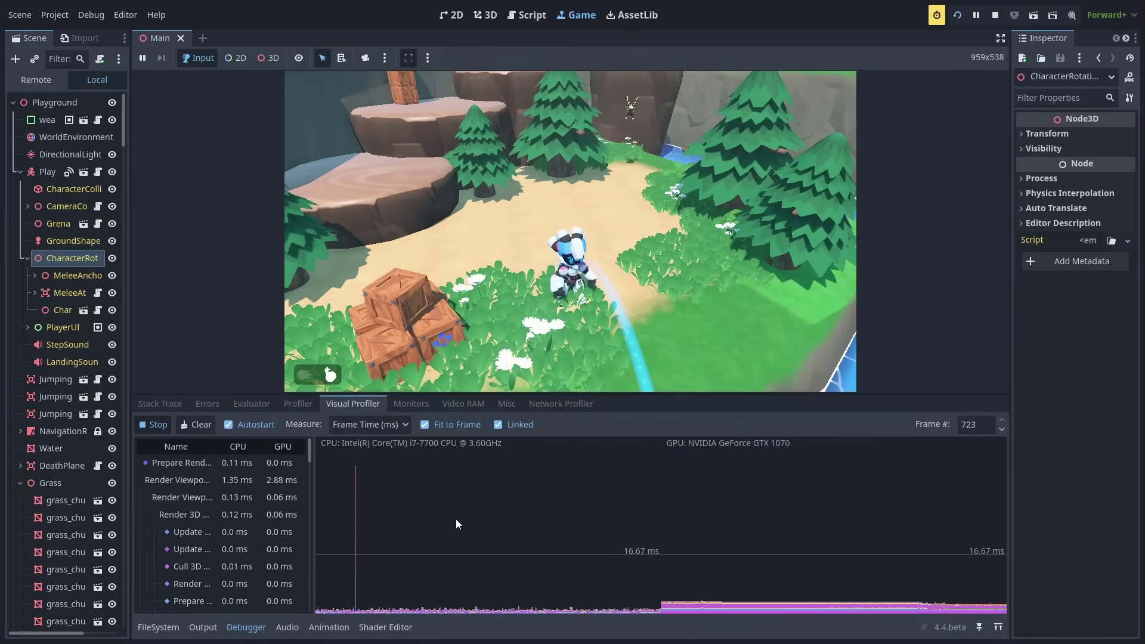
Step: Examine the recorded frame times in the Visual Profiler and Profiler graphs
left_click(639, 570)
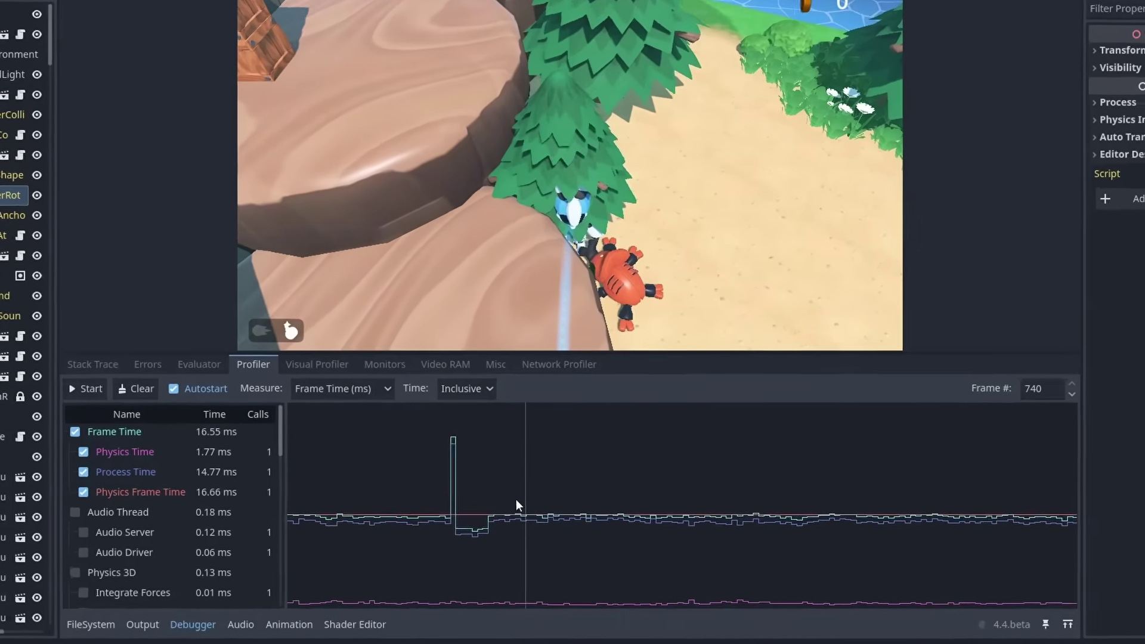
scroll(516, 500, "up", 8)
middle_click_drag(421, 499, 712, 491)
left_click_drag(663, 500, 653, 489)
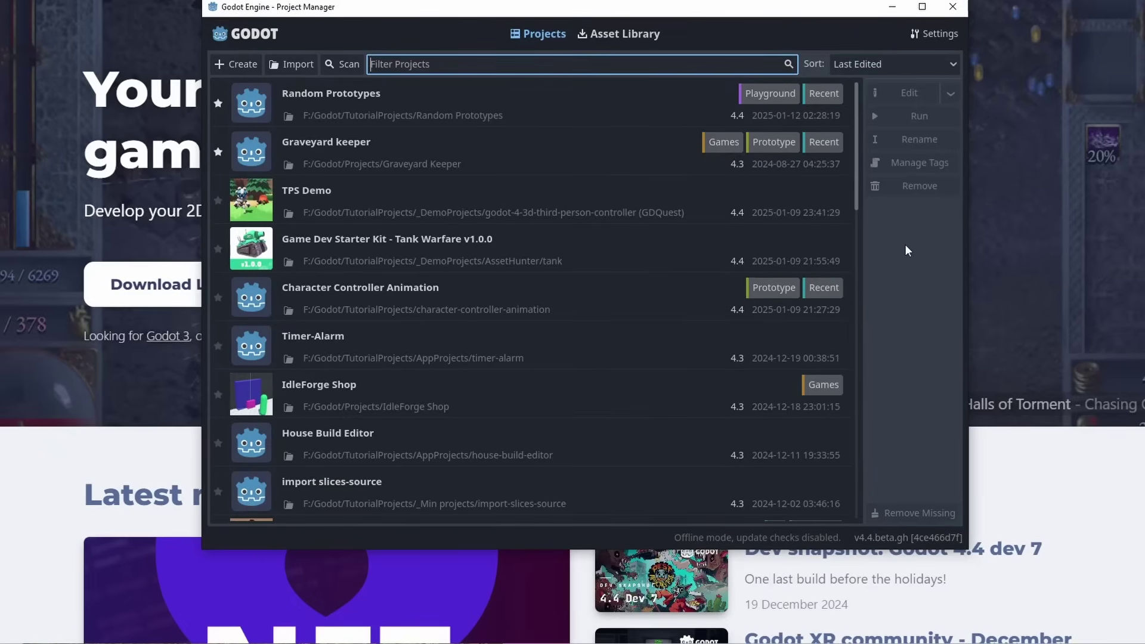
Step: Import the newindirectdrawmultimeshexample project from the __Test_Projects__ folder without opening it for editing
left_click(302, 69)
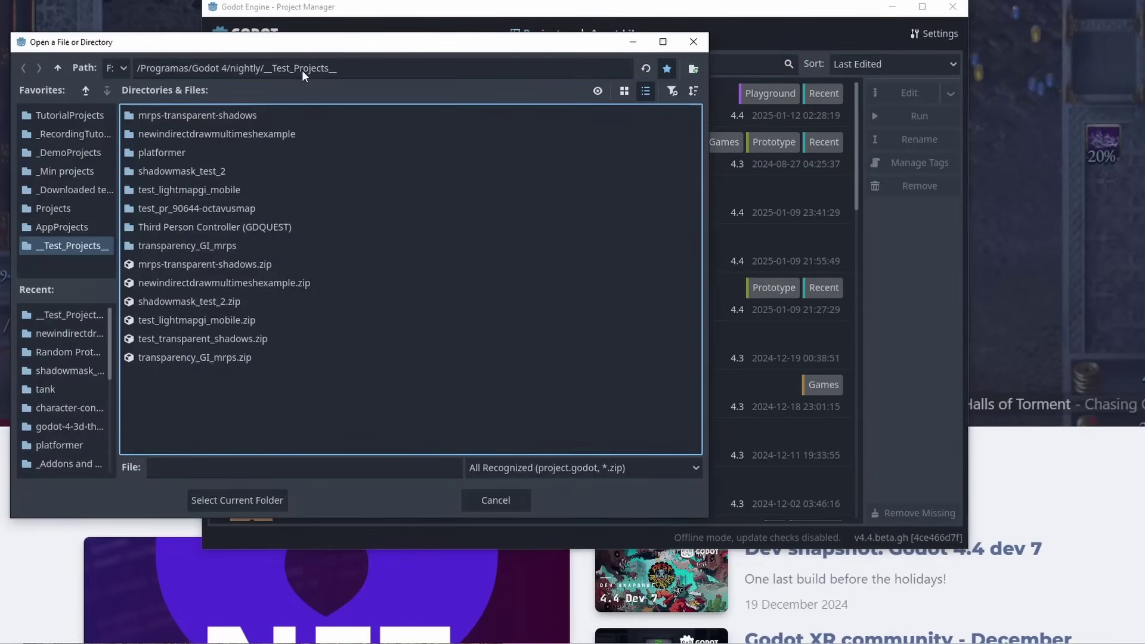
double_click(239, 134)
double_click(206, 140)
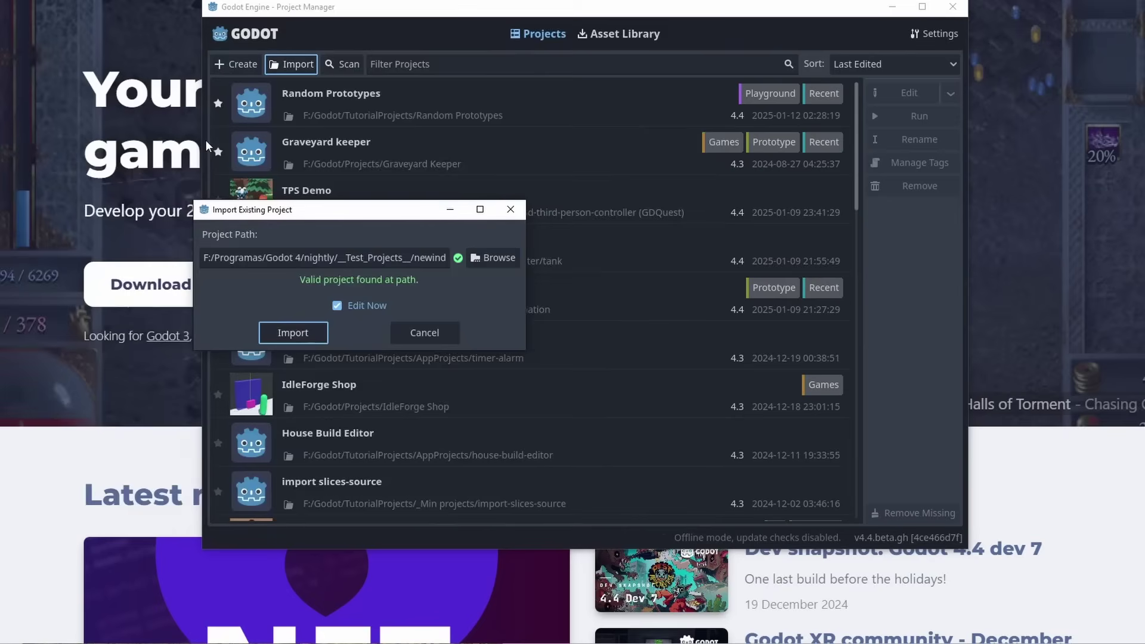
left_click(365, 307)
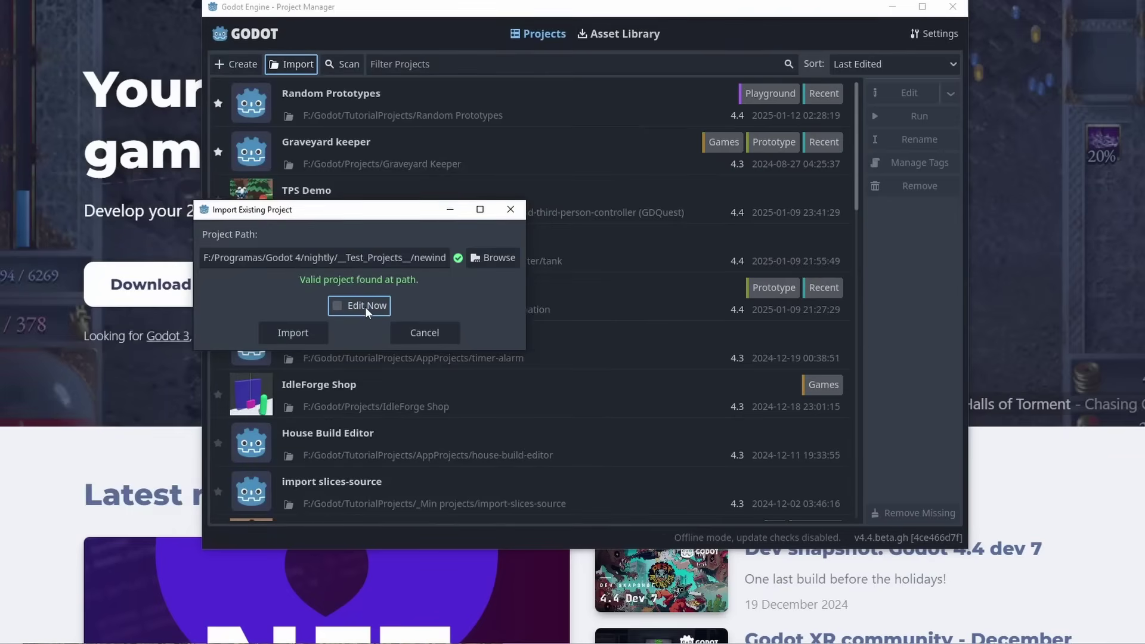
left_click(303, 340)
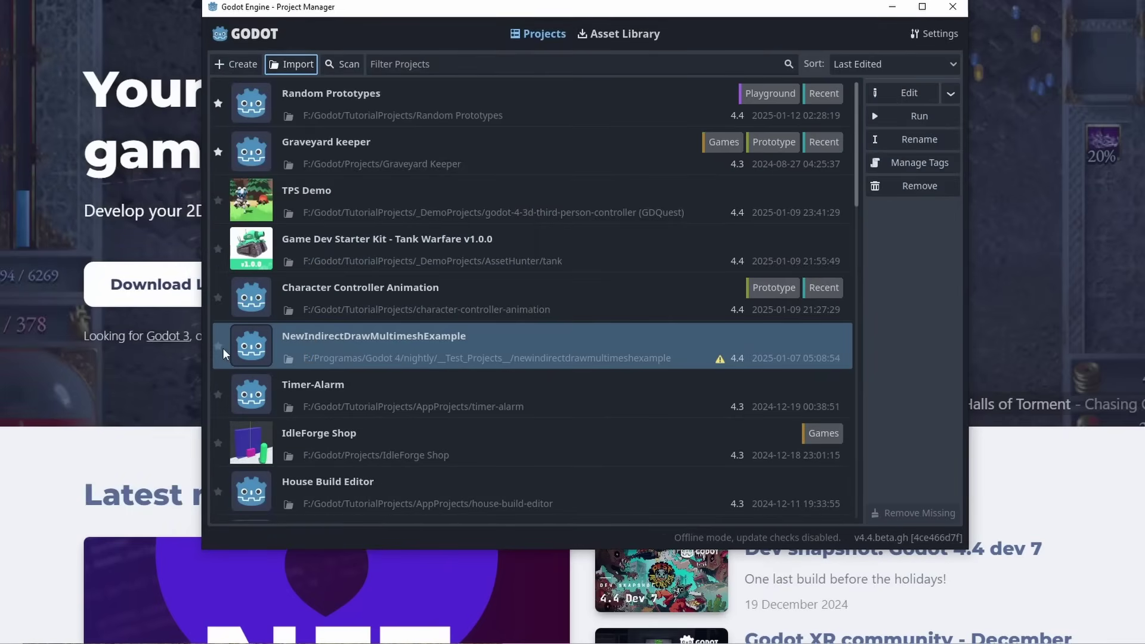
Step: Open the Random Prototypes project in recovery mode and acknowledge the recovery notice
left_click(564, 105)
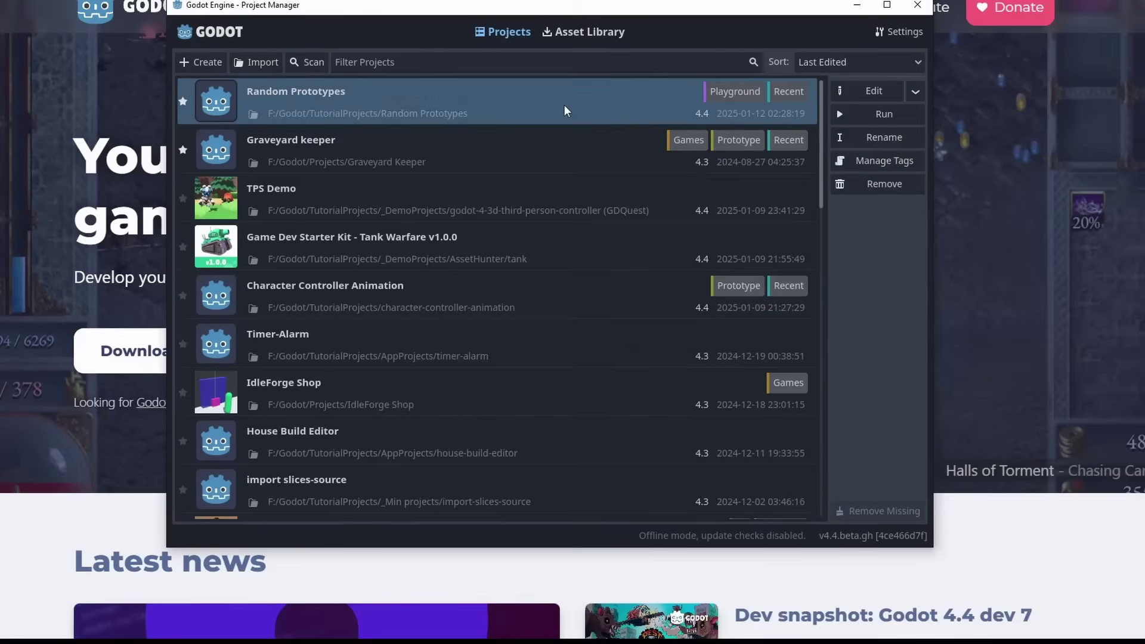
left_click(916, 92)
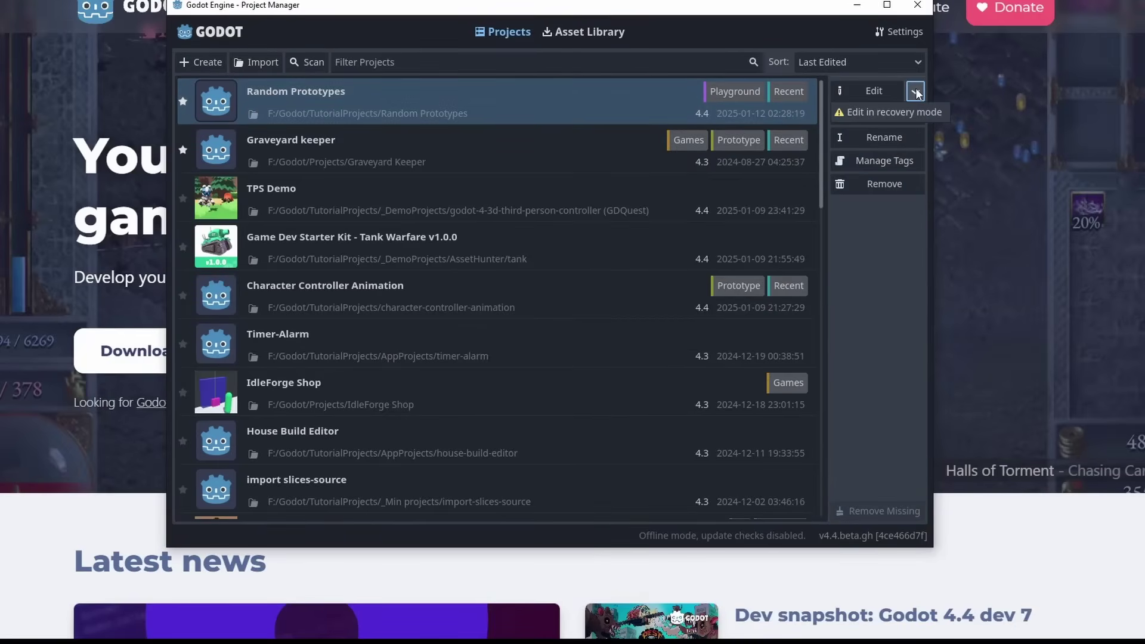
left_click(895, 112)
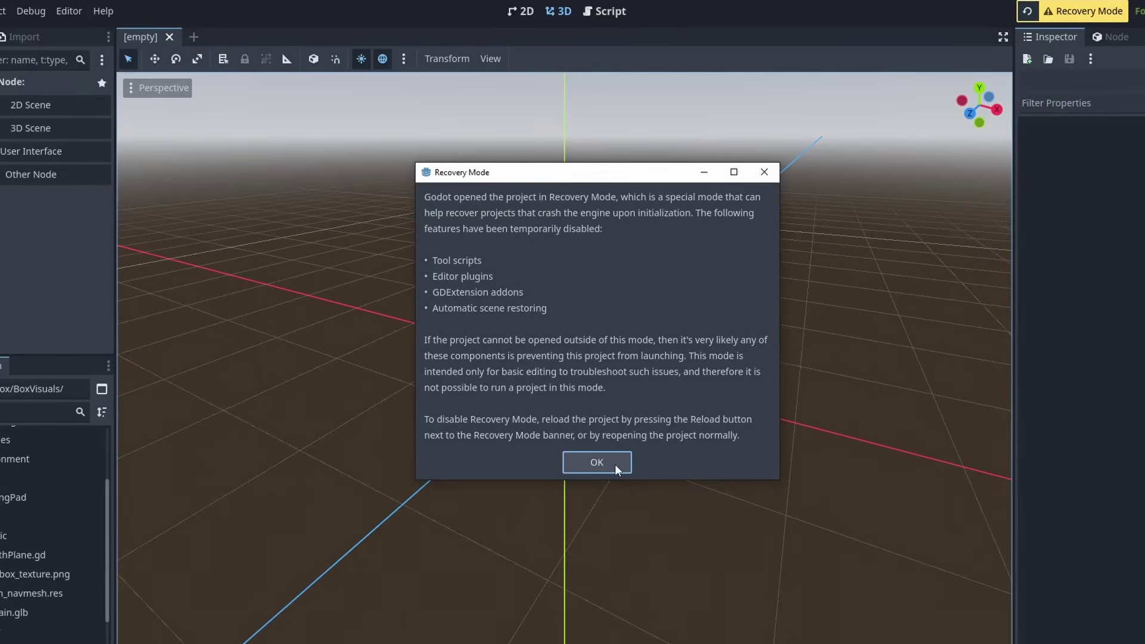
left_click(614, 464)
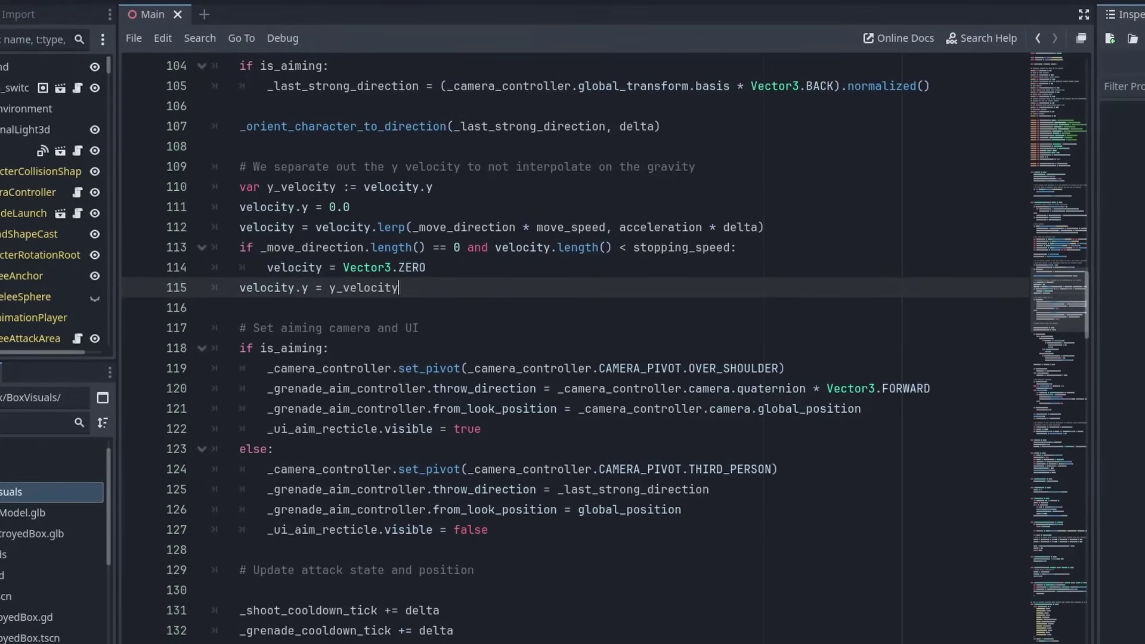
Step: View the documentation tooltips for the lerp method, the vector's y property and Vector3.ZERO in the velocity code
mouse_move(398, 250)
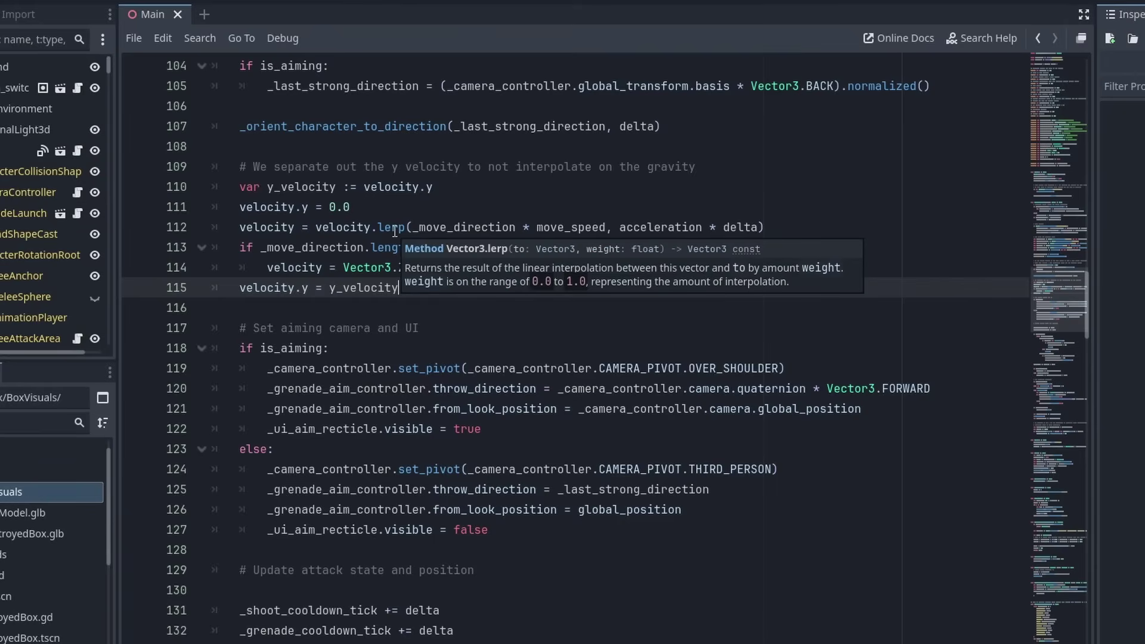
mouse_move(428, 187)
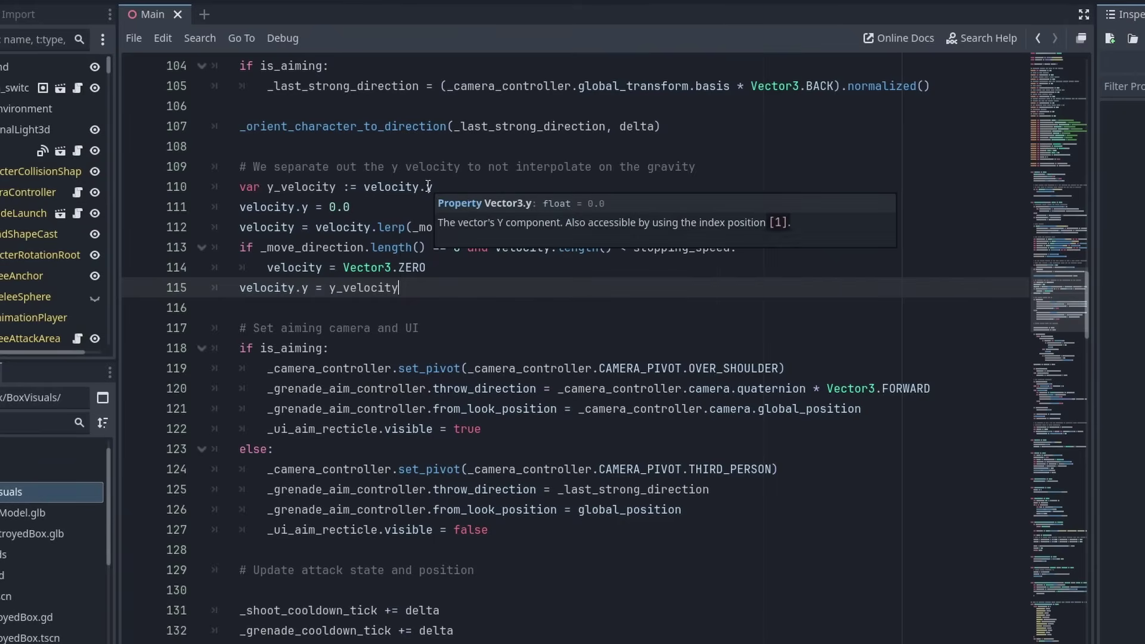
mouse_move(366, 272)
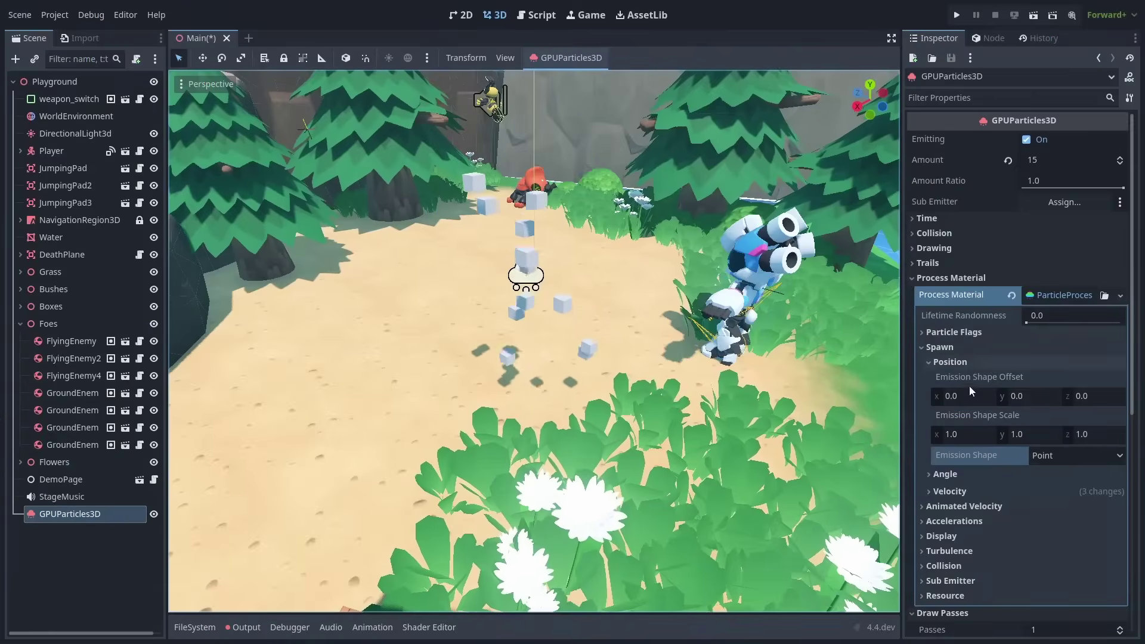
Step: Set the GPUParticles3D emission shape to Sphere and adjust the sphere radius
left_click(1050, 456)
left_click(1056, 492)
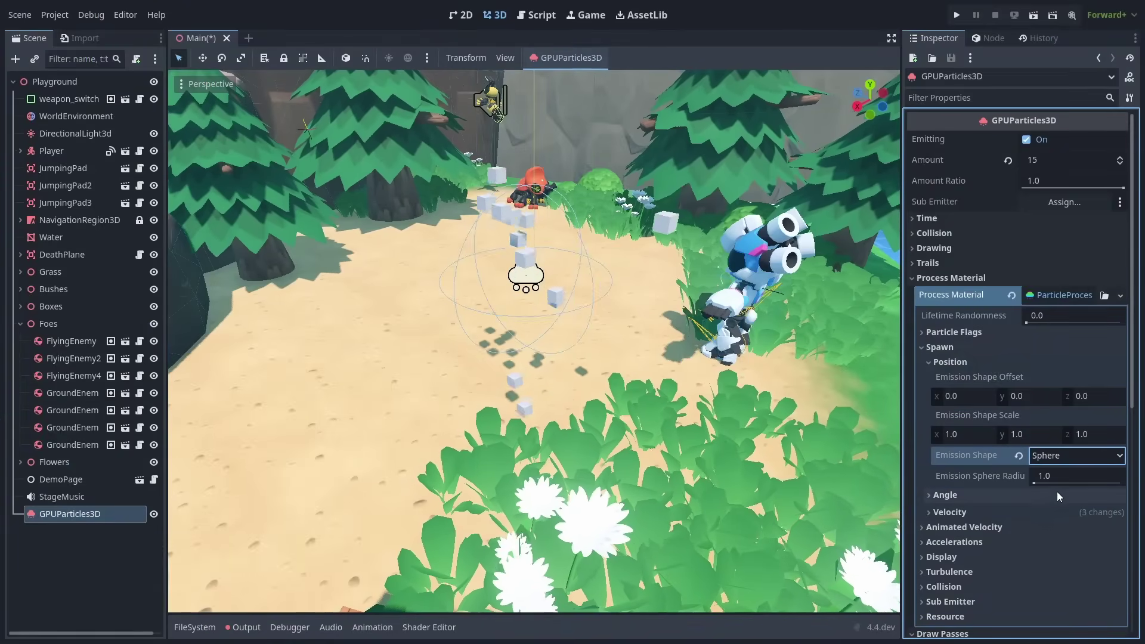
left_click_drag(1034, 483, 1034, 483)
Step: Switch the particle emission shape to Box and set its extents to 1.545 in X and about 0.36 in Y
left_click(1052, 456)
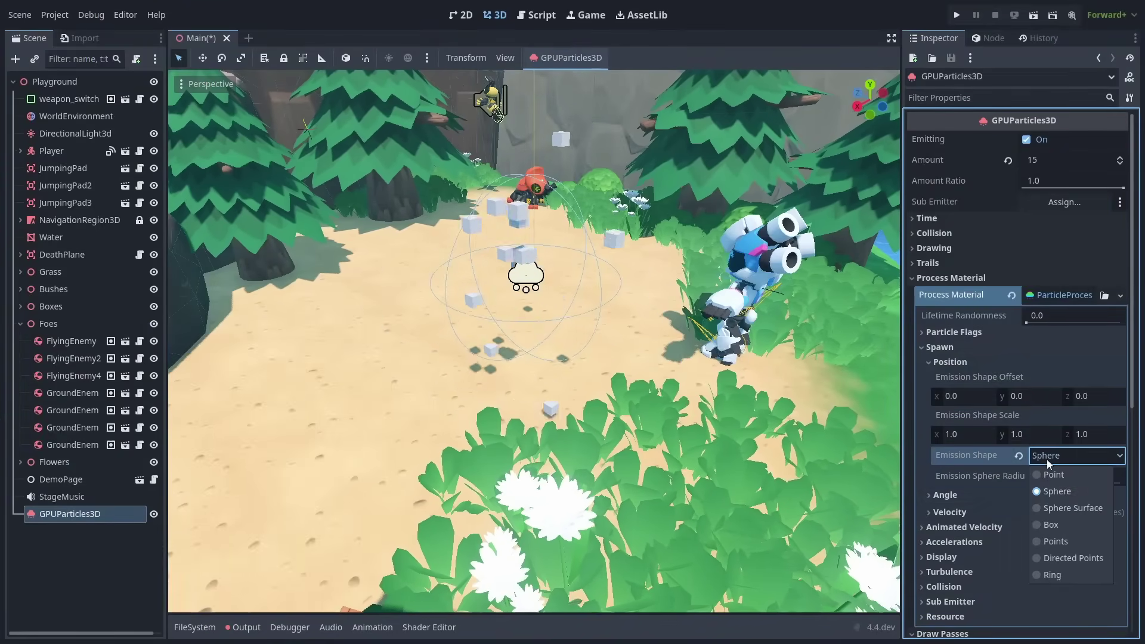
left_click(1058, 521)
mouse_move(1032, 493)
left_mouse_down()
mouse_move(990, 493)
mouse_move(1016, 497)
left_mouse_up()
Step: Switch the particle emission shape to Ring and adjust the ring's dimensions
left_click(1077, 456)
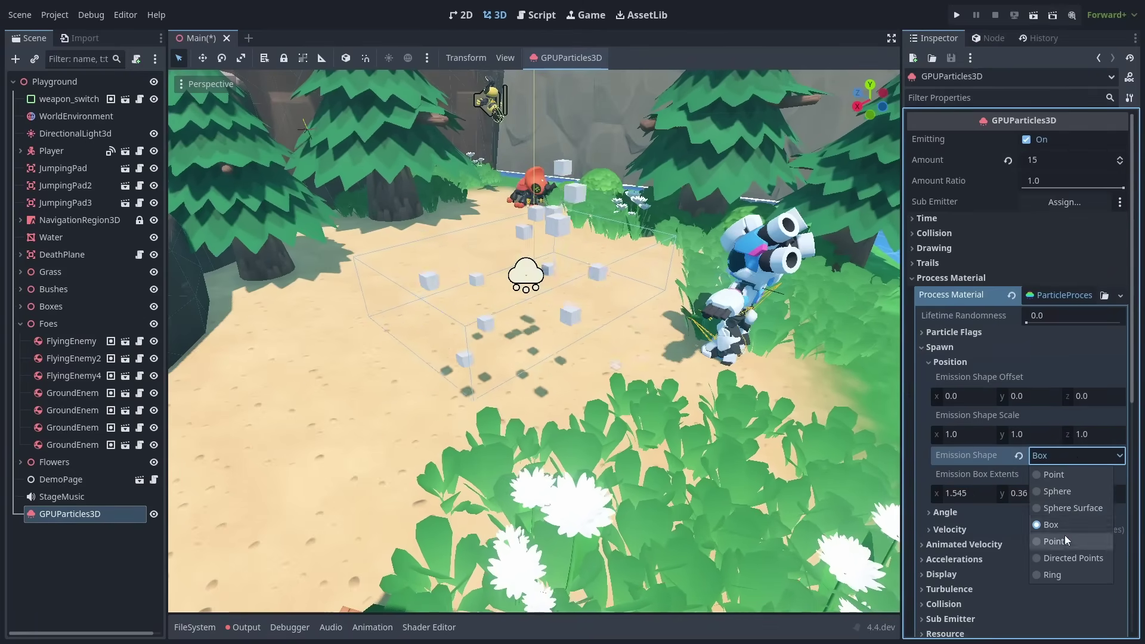
left_click(1052, 574)
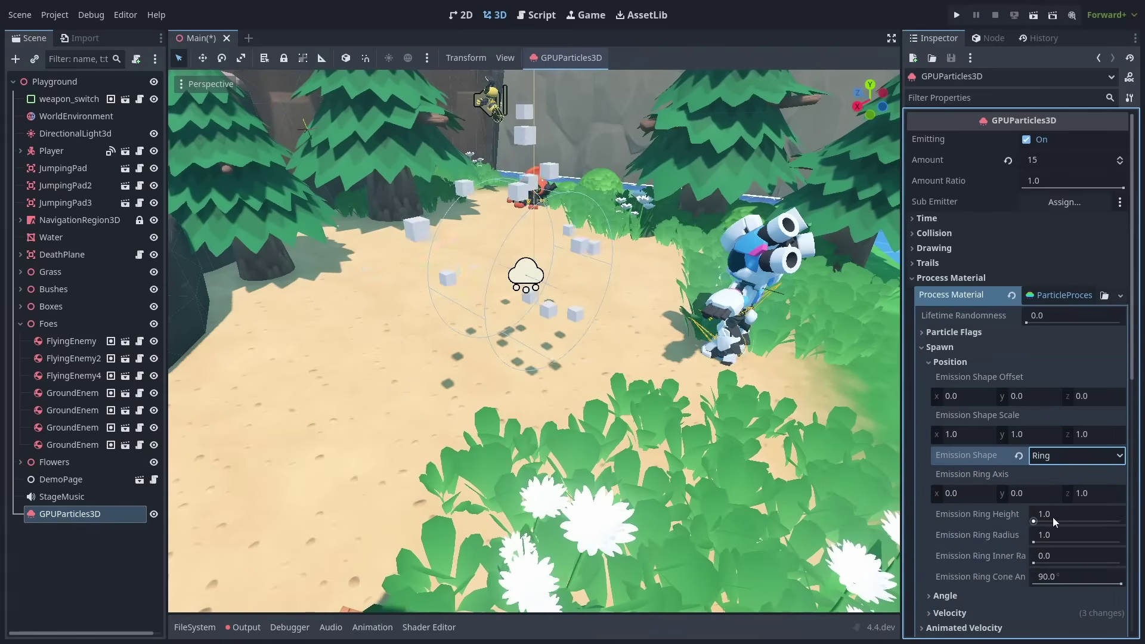
left_click_drag(1053, 517, 1080, 536)
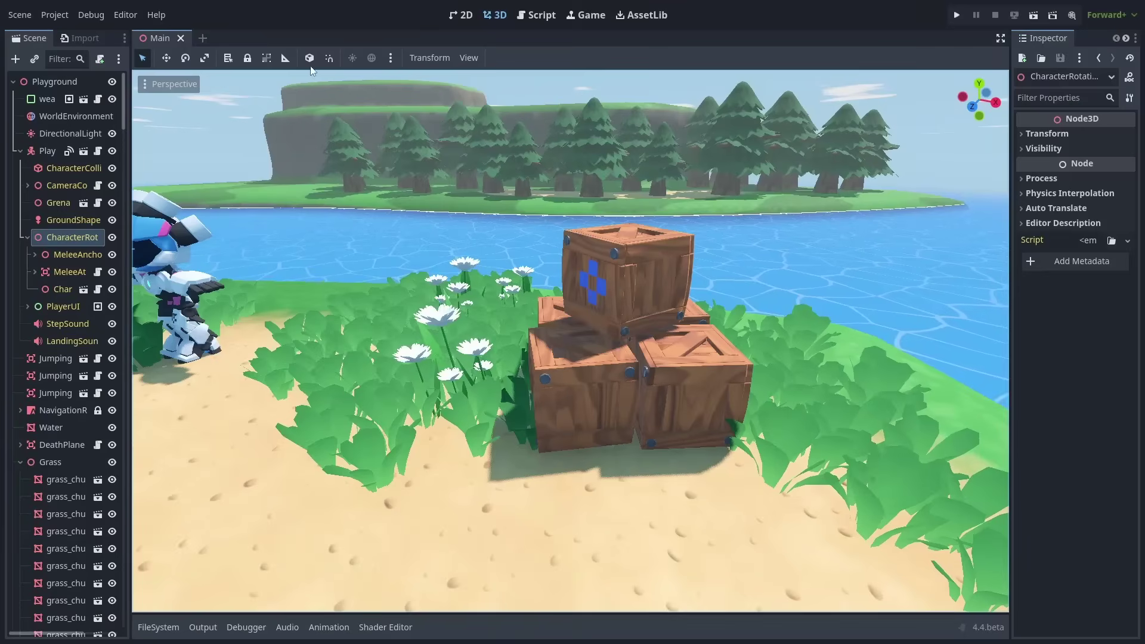
Step: Measure the stack of wooden crates in the 3D scene with the ruler tool
left_click(286, 58)
left_click_drag(538, 368, 635, 359)
left_click_drag(622, 244, 613, 335)
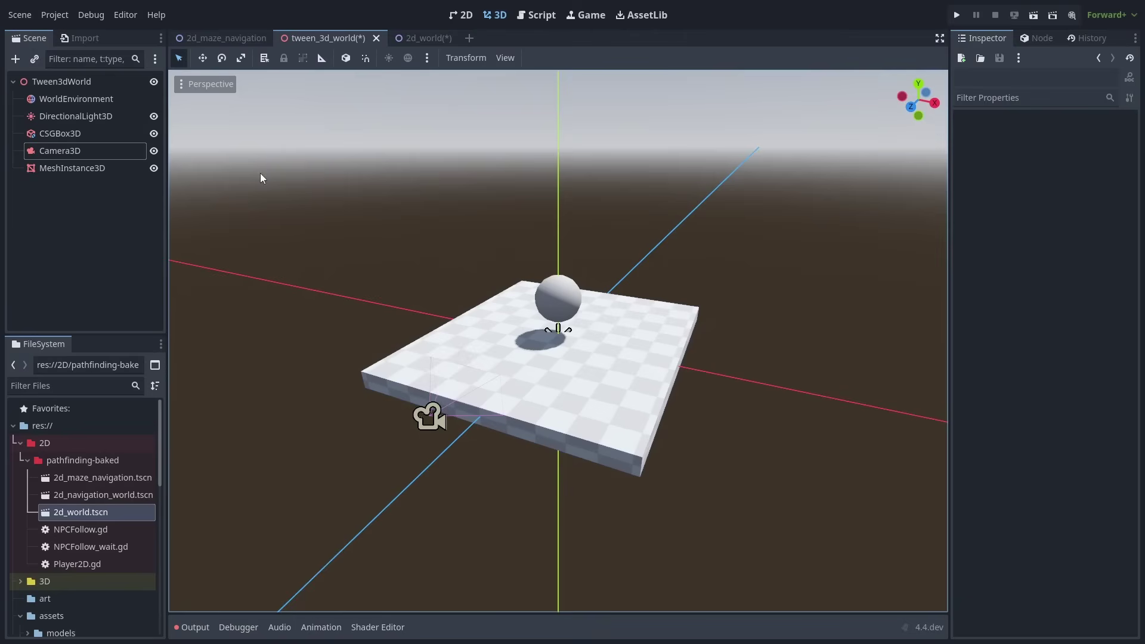
Step: Raise the Camera3D node above the checkered floor and move it closer to the sphere along its Z axis
left_click(95, 152)
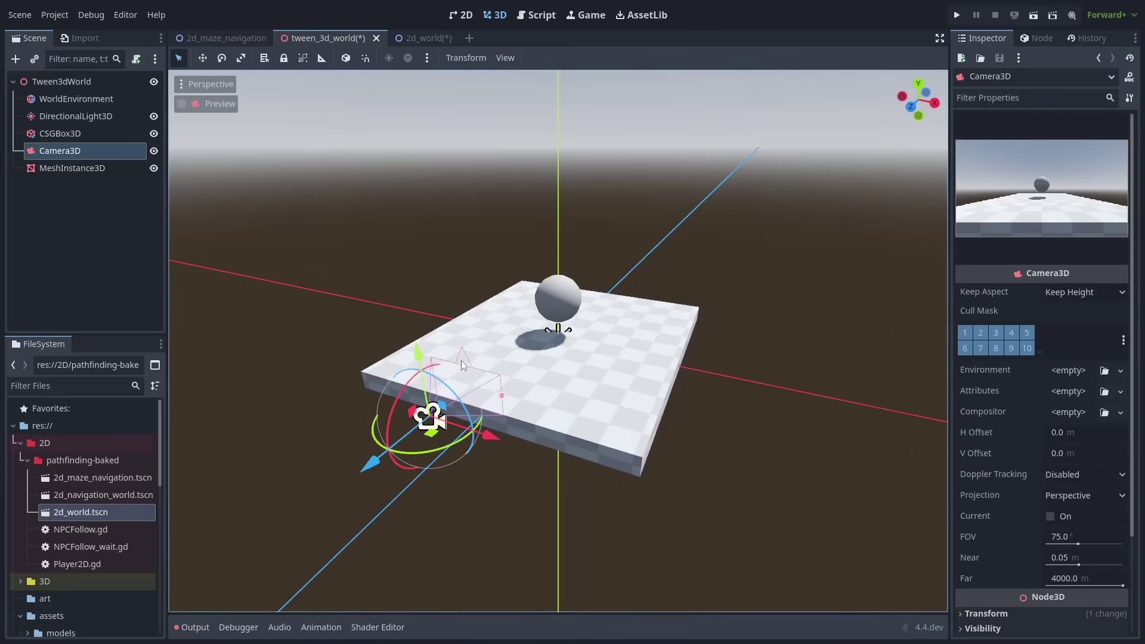
left_click_drag(423, 360, 398, 226)
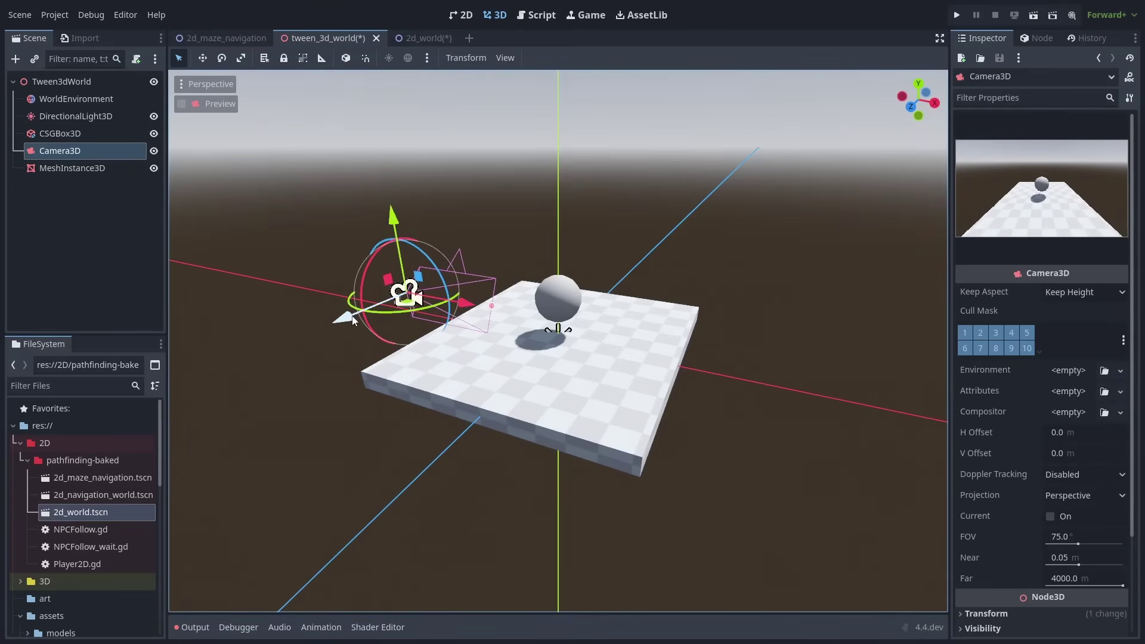
left_click_drag(359, 323, 400, 303)
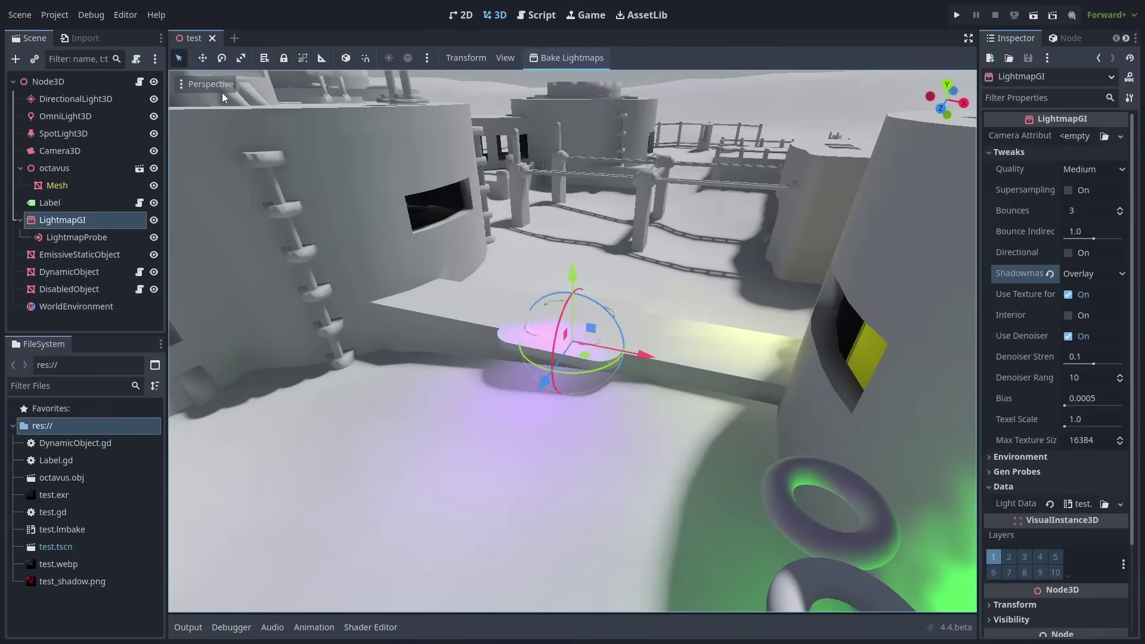
Step: Hide the transform gizmo in the 3D viewport and show it again
left_click(217, 83)
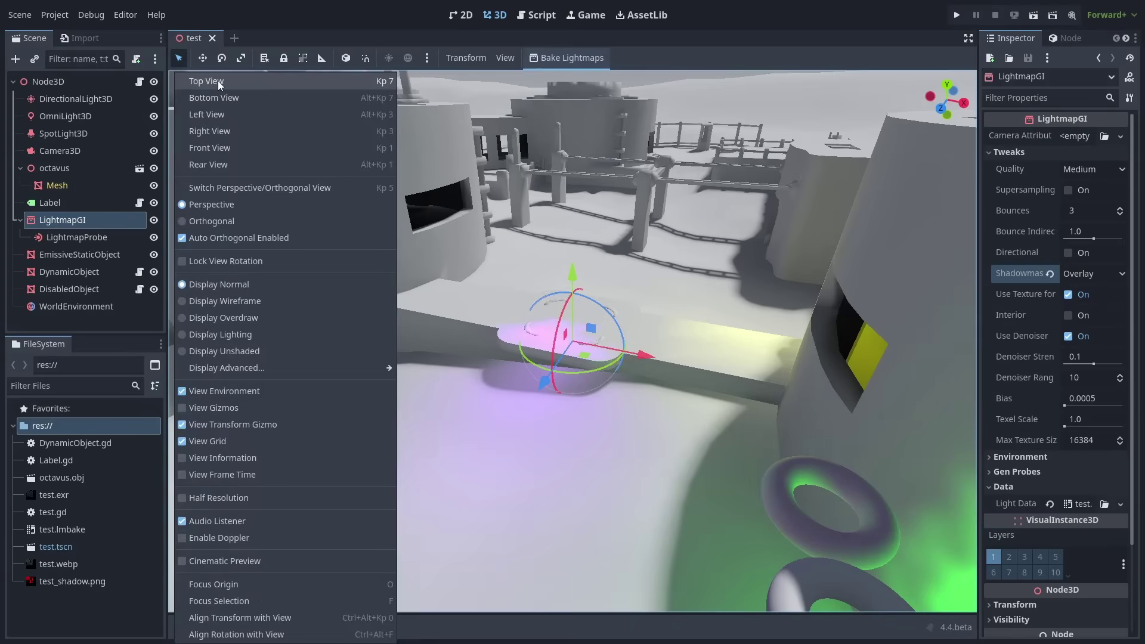
left_click(235, 423)
left_click(236, 424)
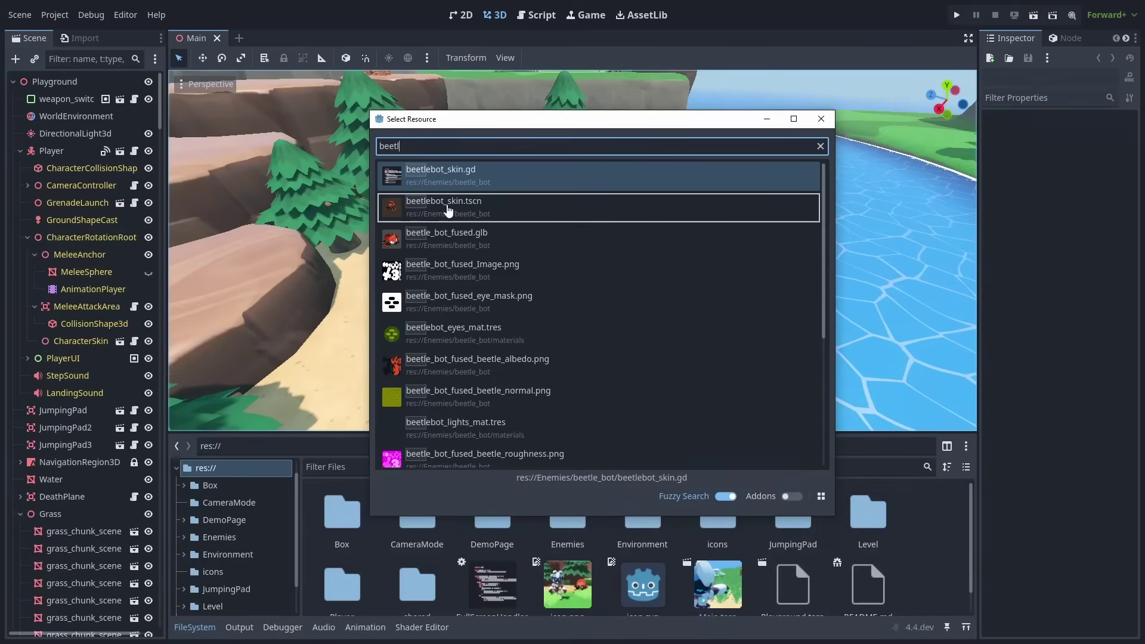
Step: Reveal beetlebot_skin.tscn in the project's file system from the resource search results and close the search dialog
right_click(446, 204)
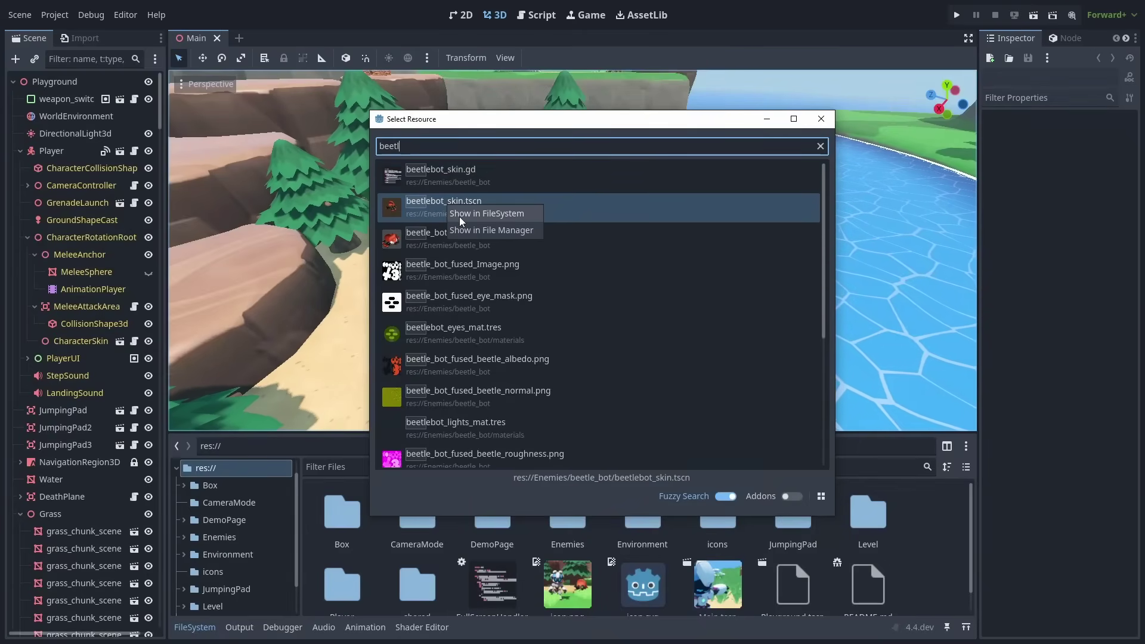
left_click(460, 216)
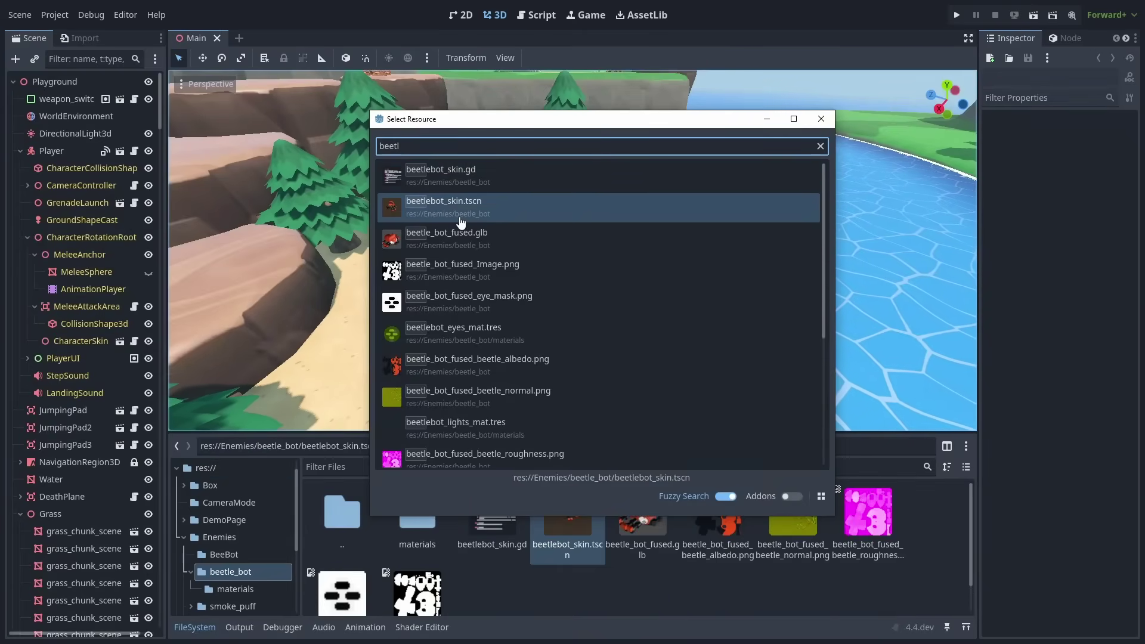
left_click(821, 118)
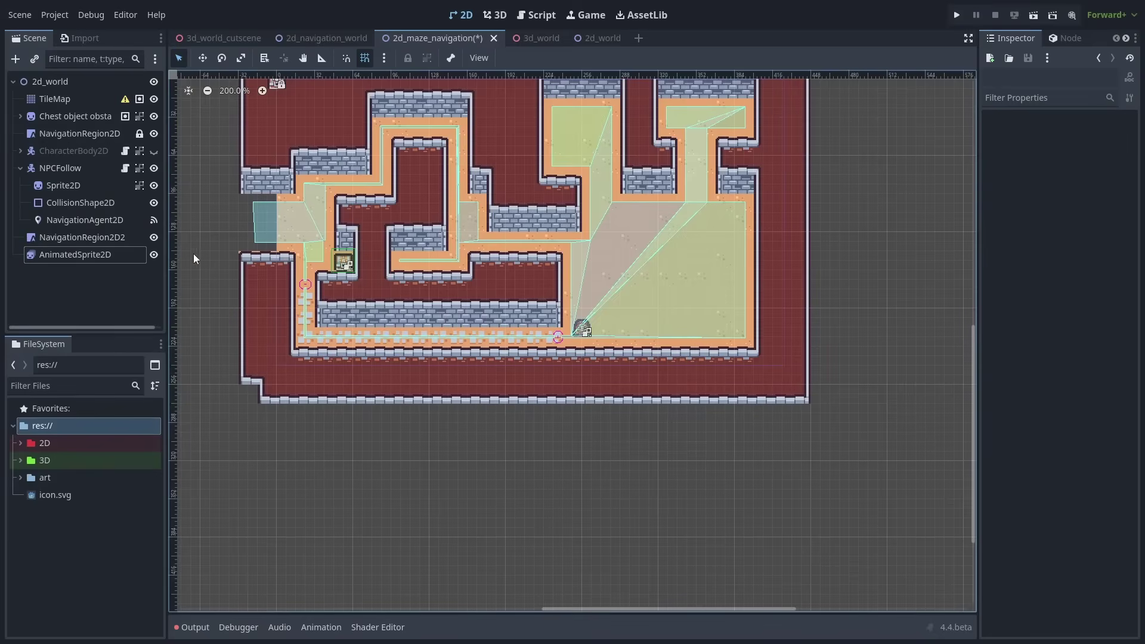
Step: Show the sprite frames of the AnimatedSprite2D node and open frame 1 of the sprites animation
left_click(95, 254)
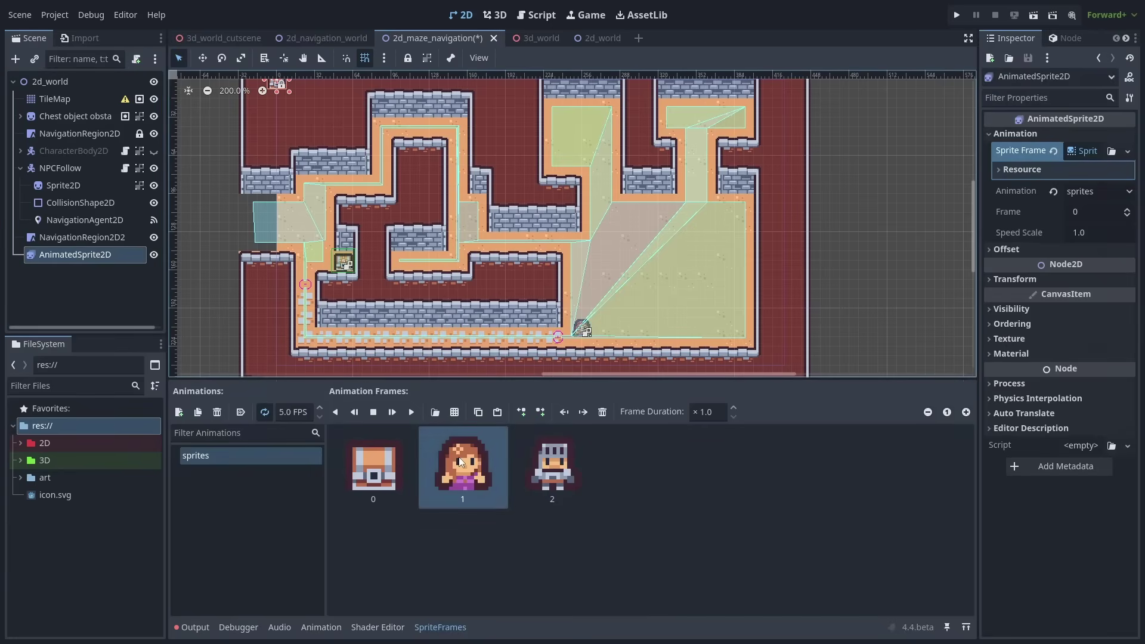
double_click(495, 471)
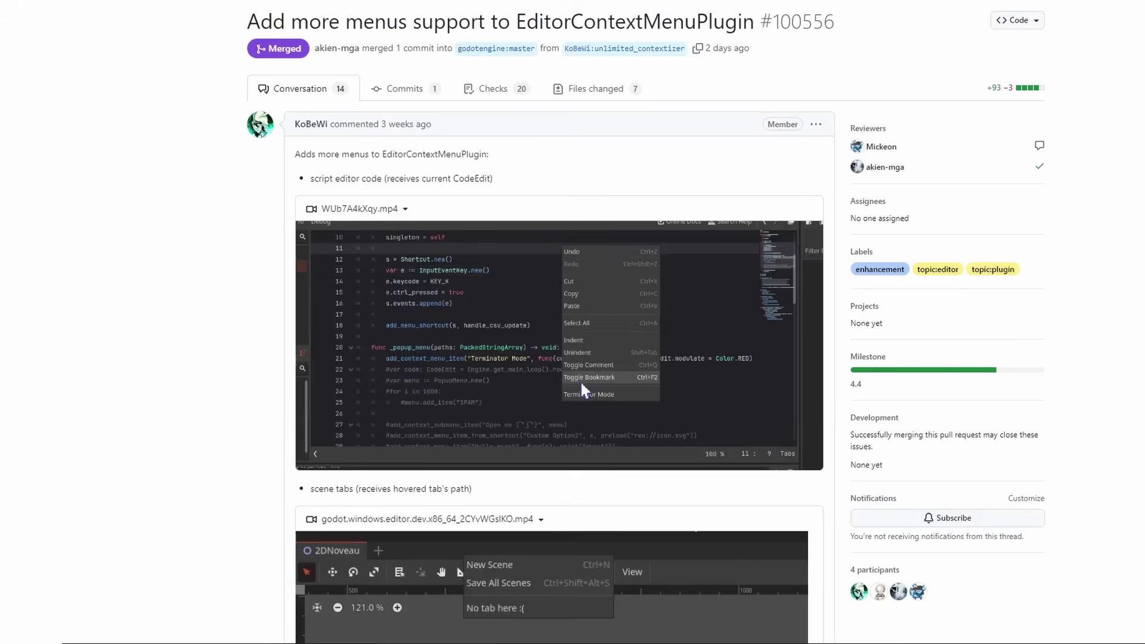
Step: Examine the pull request that adds more menus support to EditorContextMenuPlugin, including its scene tabs and 2D editor examples
scroll(559, 358, "down", 6)
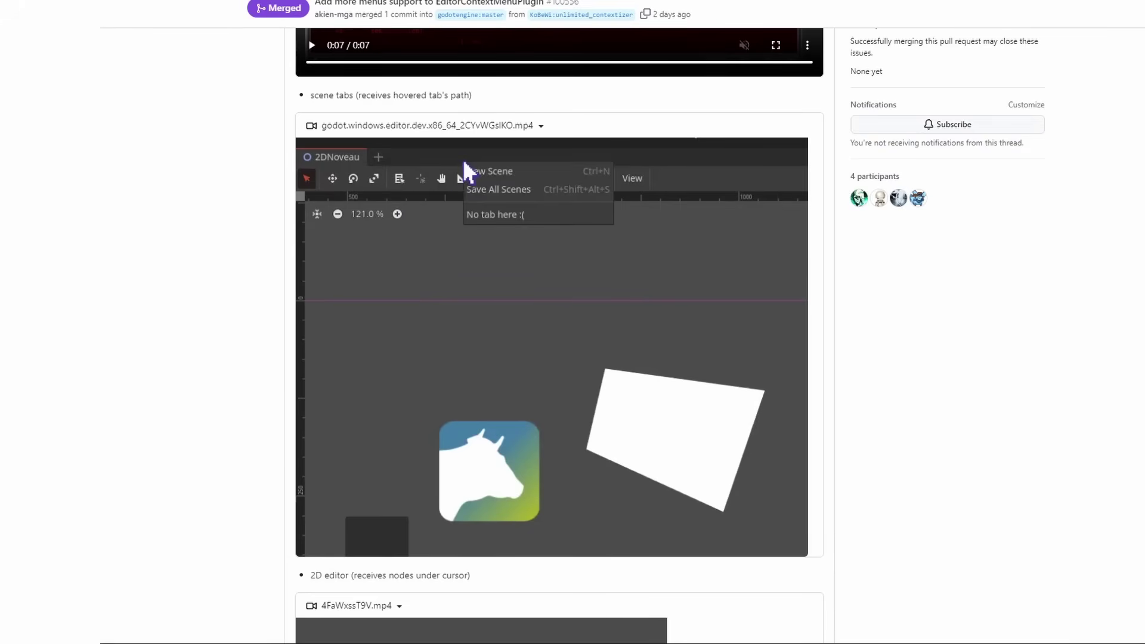
scroll(559, 334, "down", 5)
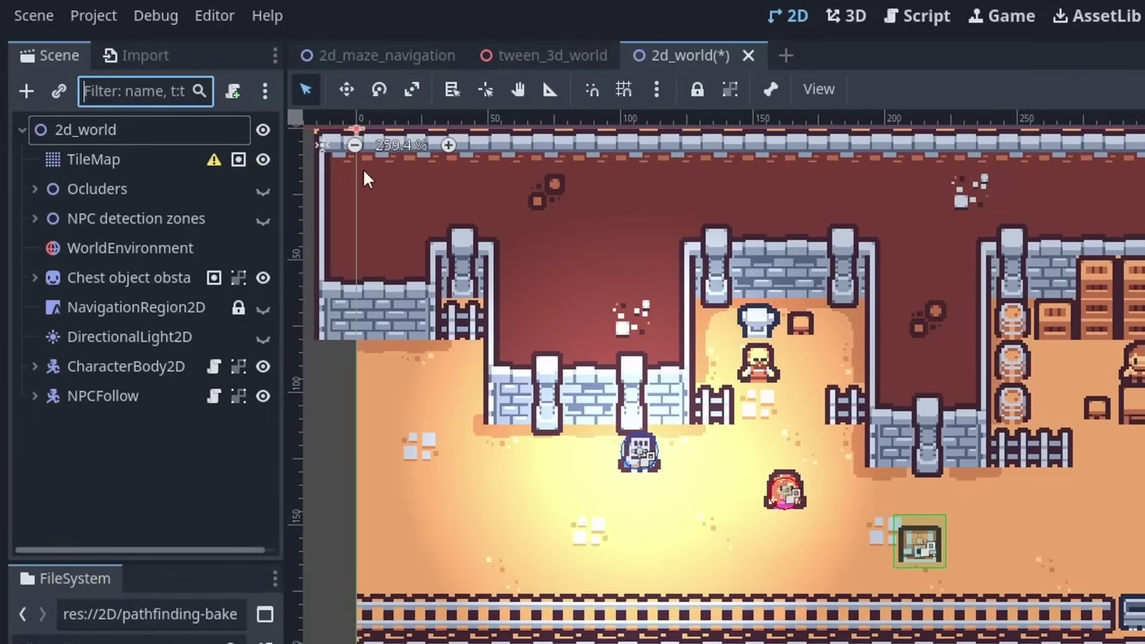
Step: Filter the 2d_world scene tree by "light" and hide the filtered-out parent nodes
type("light")
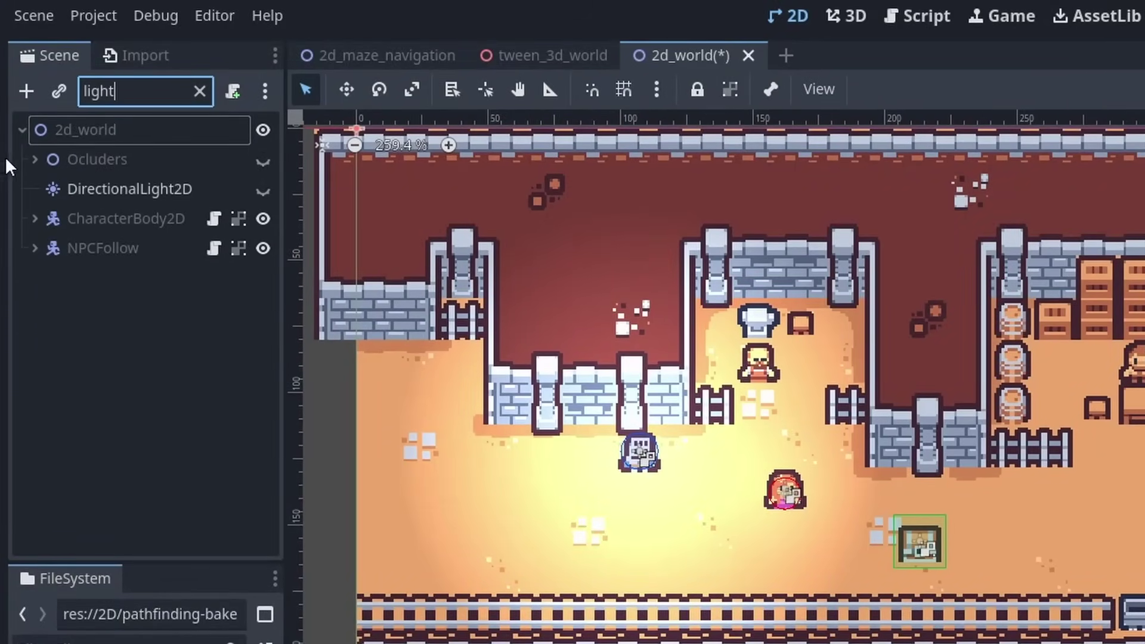
left_click(28, 159)
left_click(28, 159)
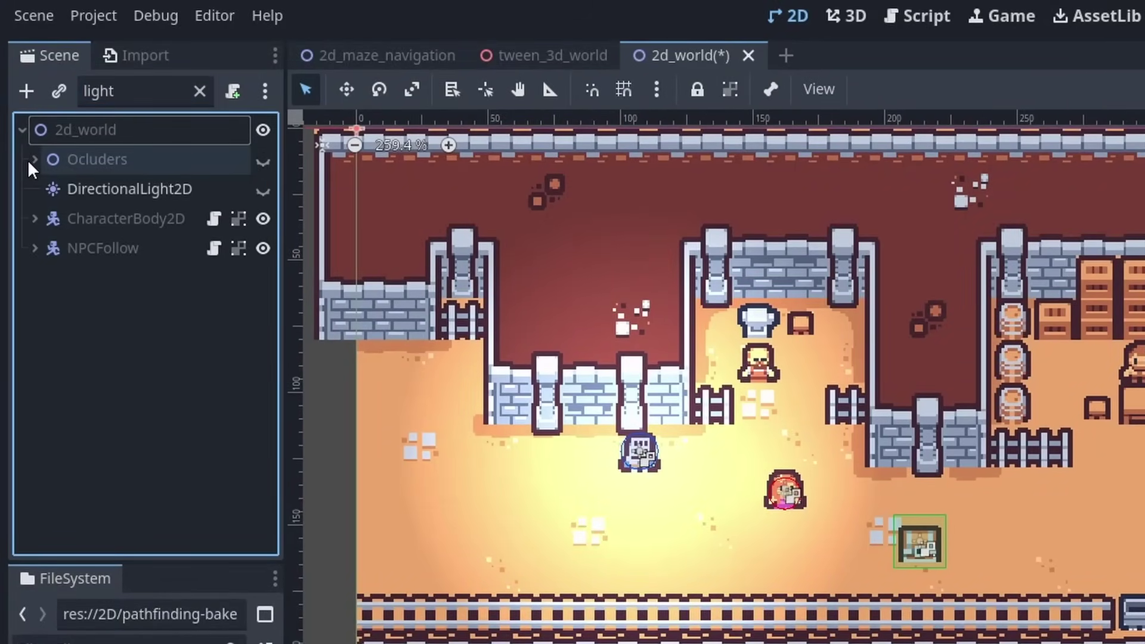
left_click(264, 91)
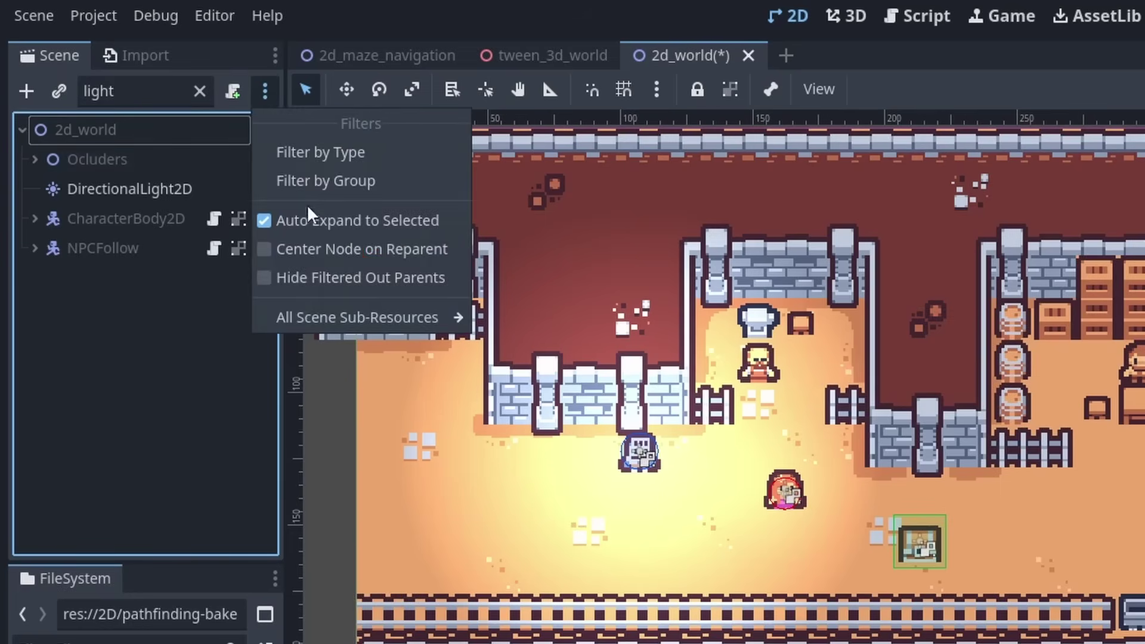
left_click(334, 278)
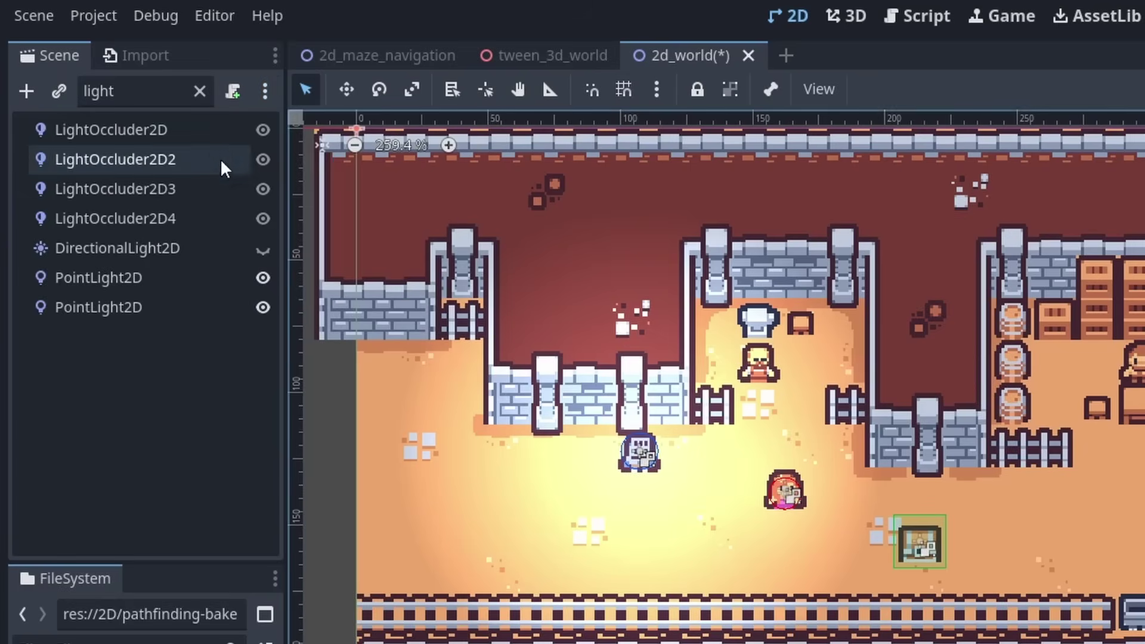
left_click(147, 307)
left_click(167, 285)
left_click(191, 294, "ctrl")
left_click(266, 284)
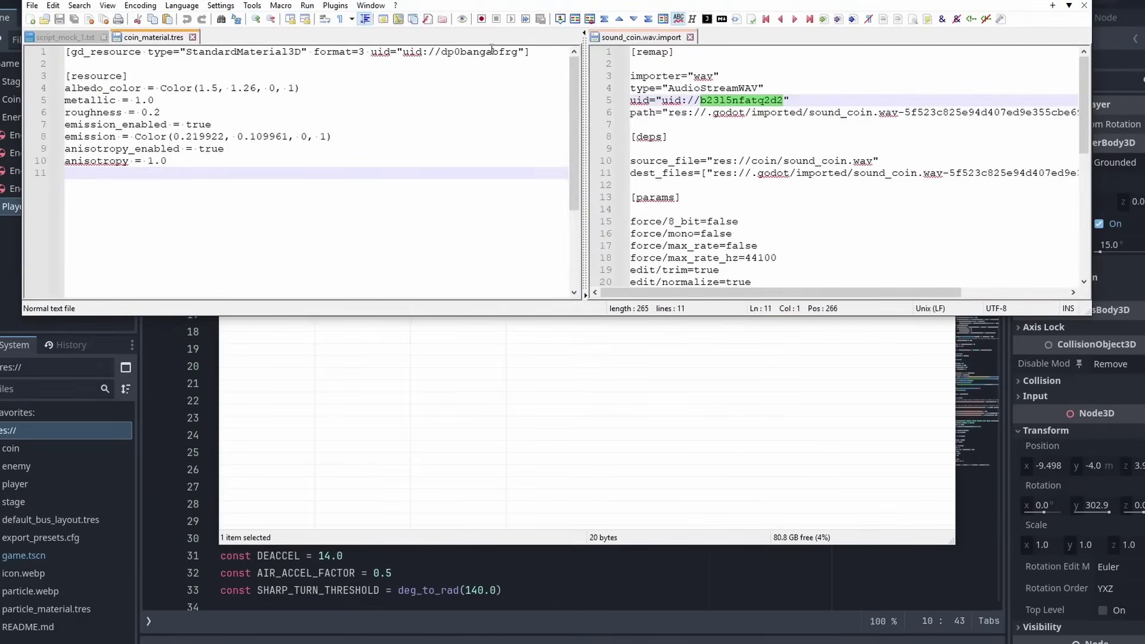
Step: Highlight the resource's UID string in the first line of coin_material.tres
double_click(490, 52)
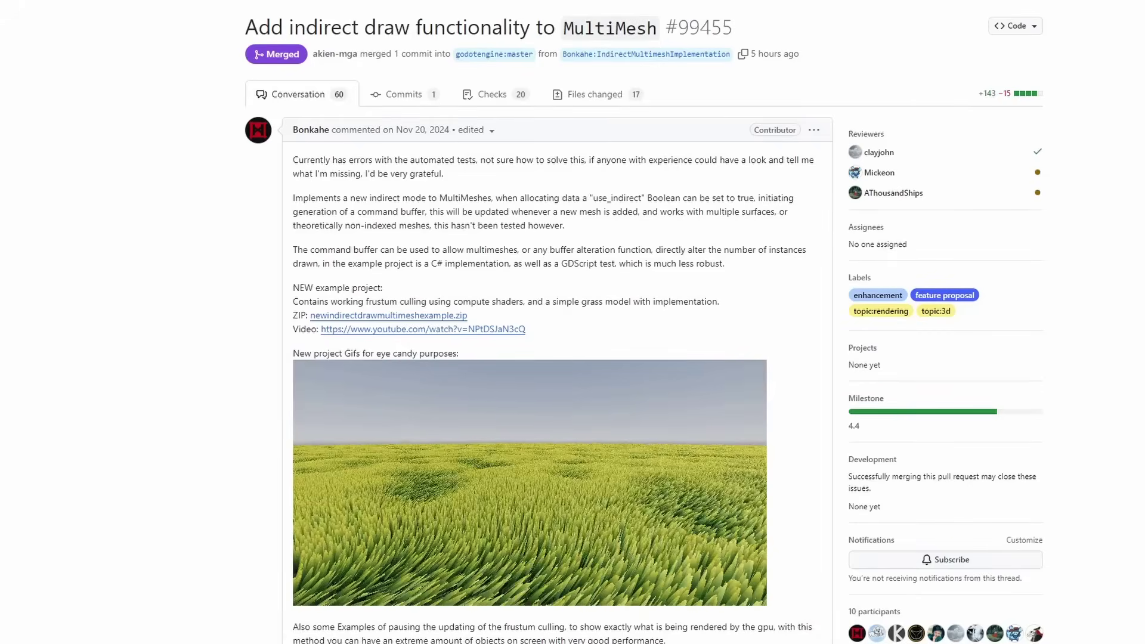
Step: Read through the pull requests on indirect draw for MultiMesh (#99455) and on the improvements from TheForge (#99257)
scroll(530, 358, "down", 9)
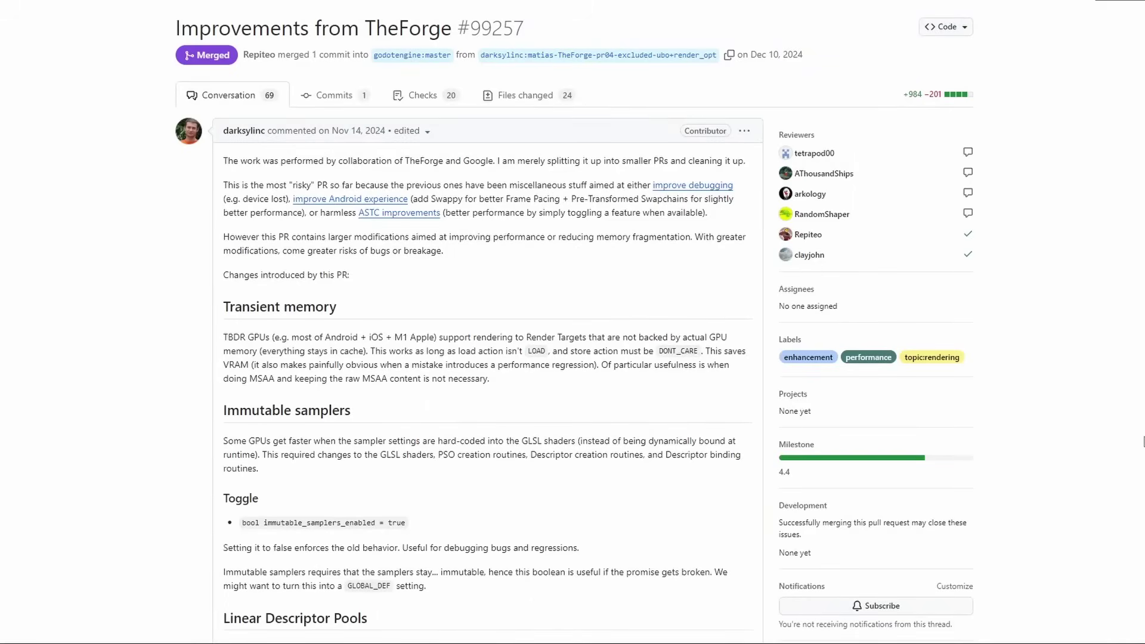
scroll(1144, 441, "down", 15)
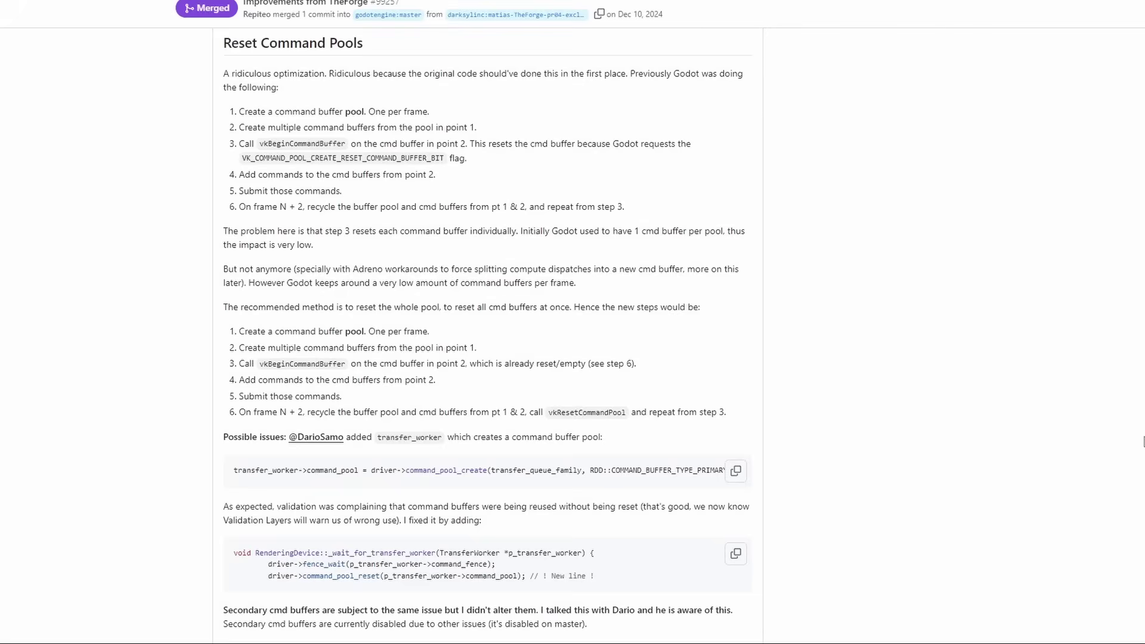
scroll(1143, 441, "down", 17)
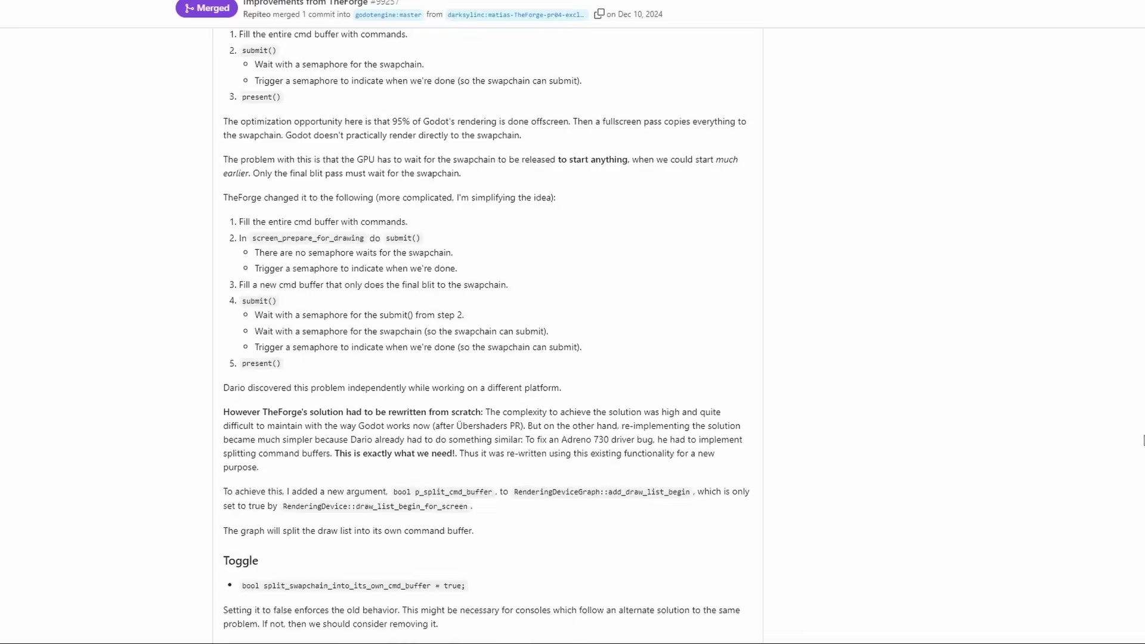
scroll(1144, 441, "down", 7)
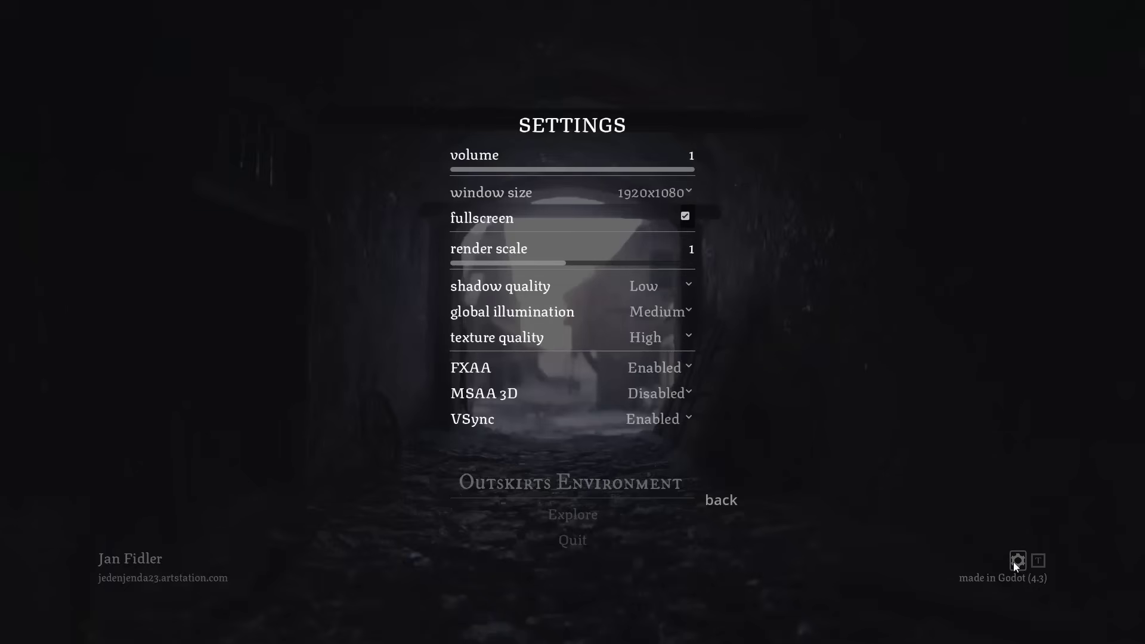
Step: Close the settings screen and return to the Outskirts Environment main menu
left_click(723, 501)
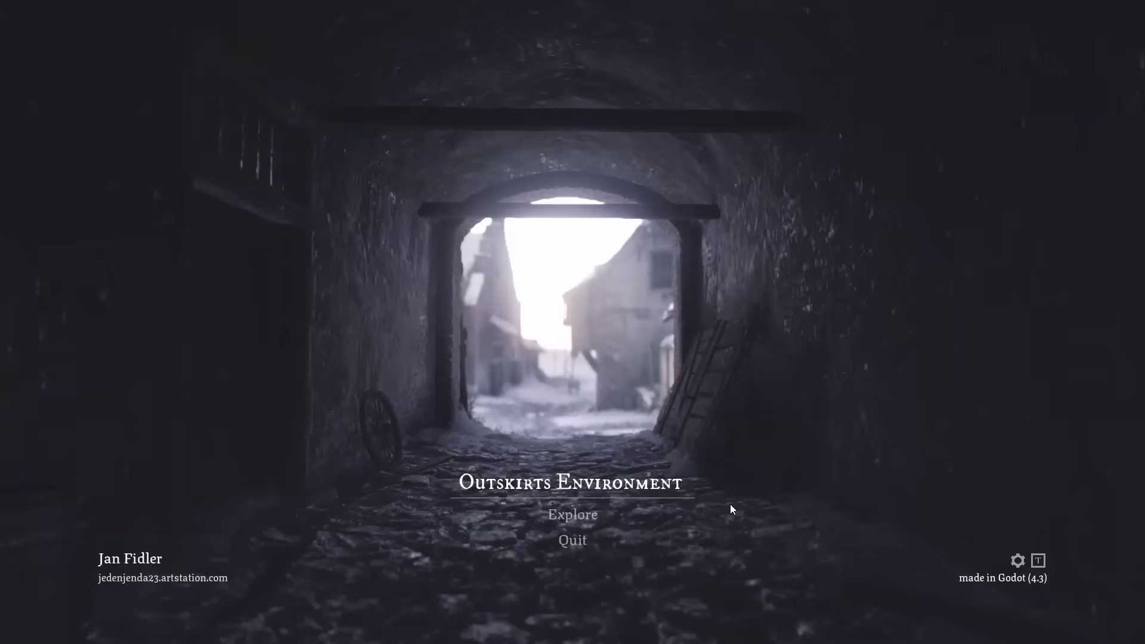